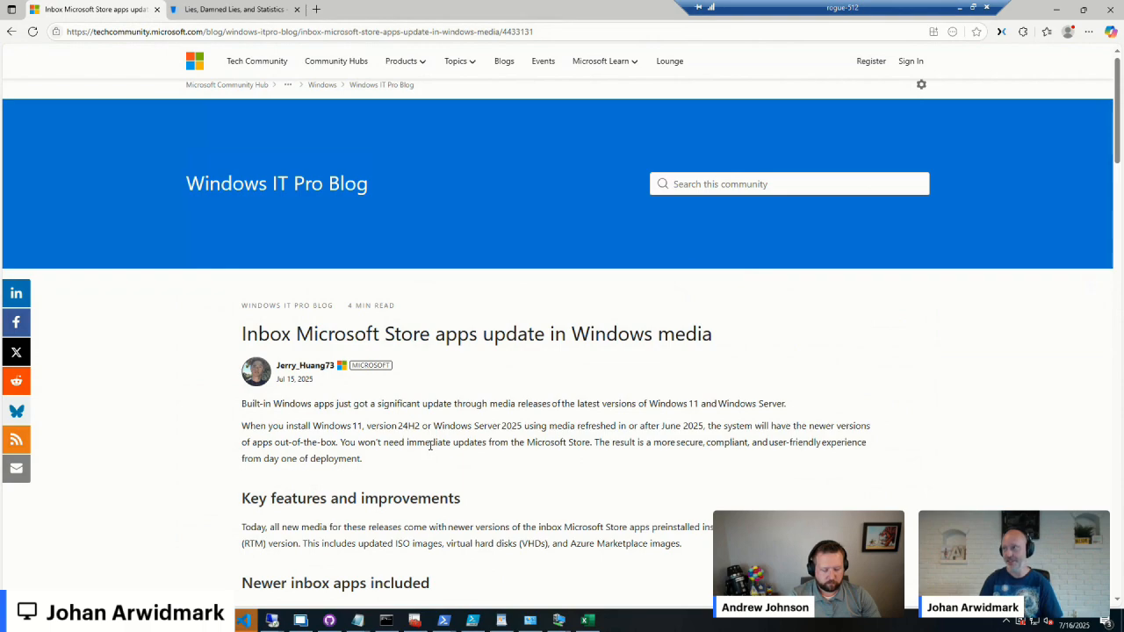
Step: Open the UltraVNC downloads page on uvnc.com in a new browser tab
left_click(316, 9)
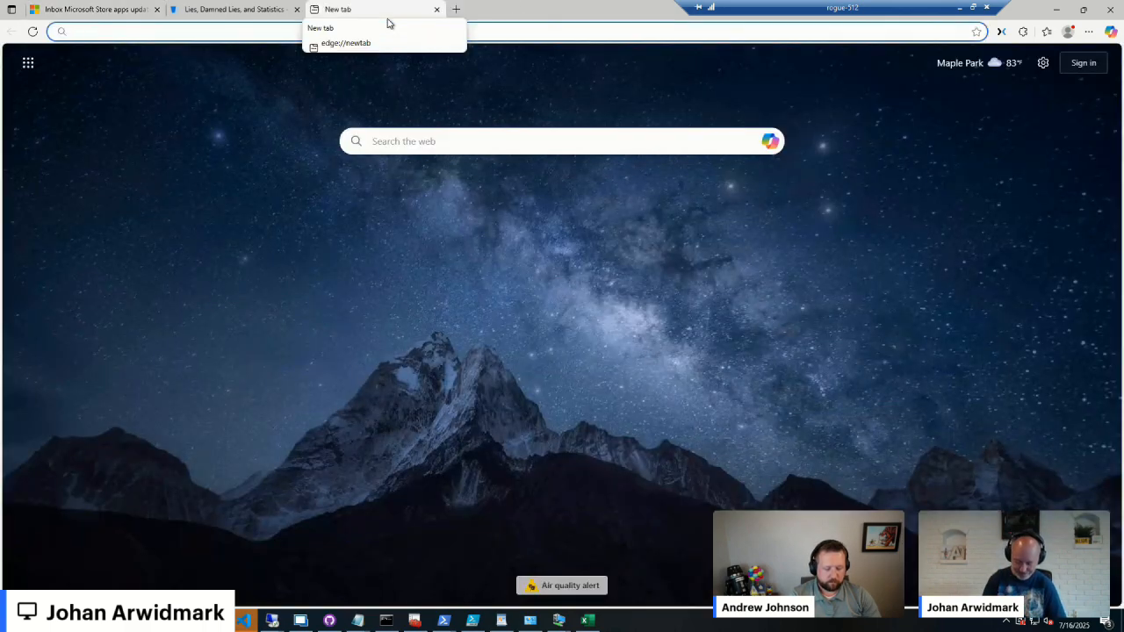
type("ult")
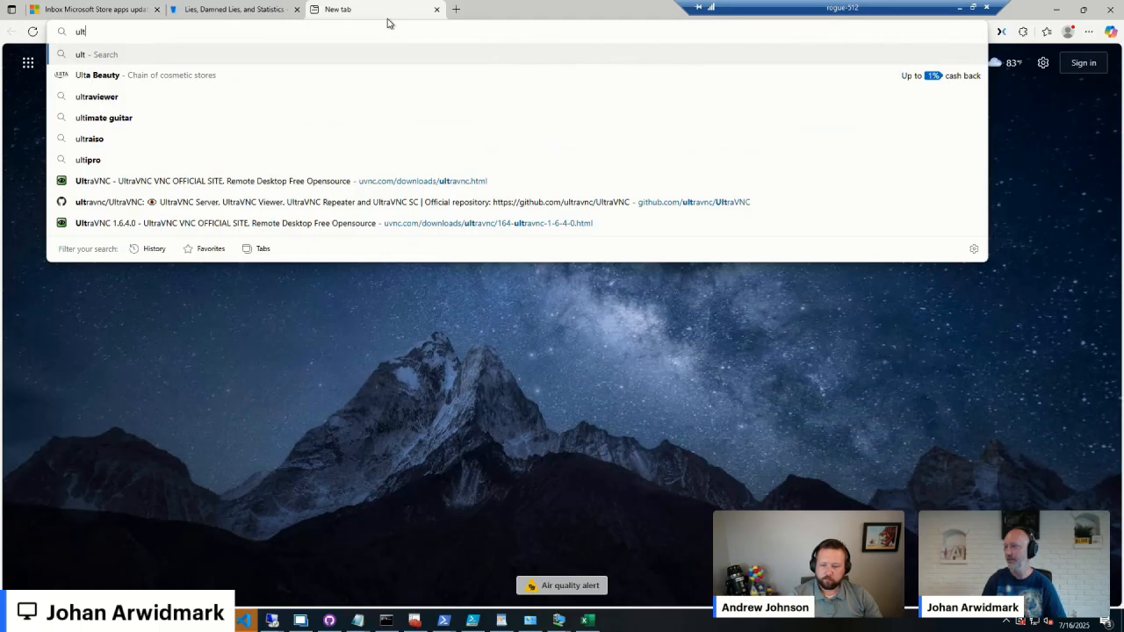
key("BackSpace")
key("BackSpace")
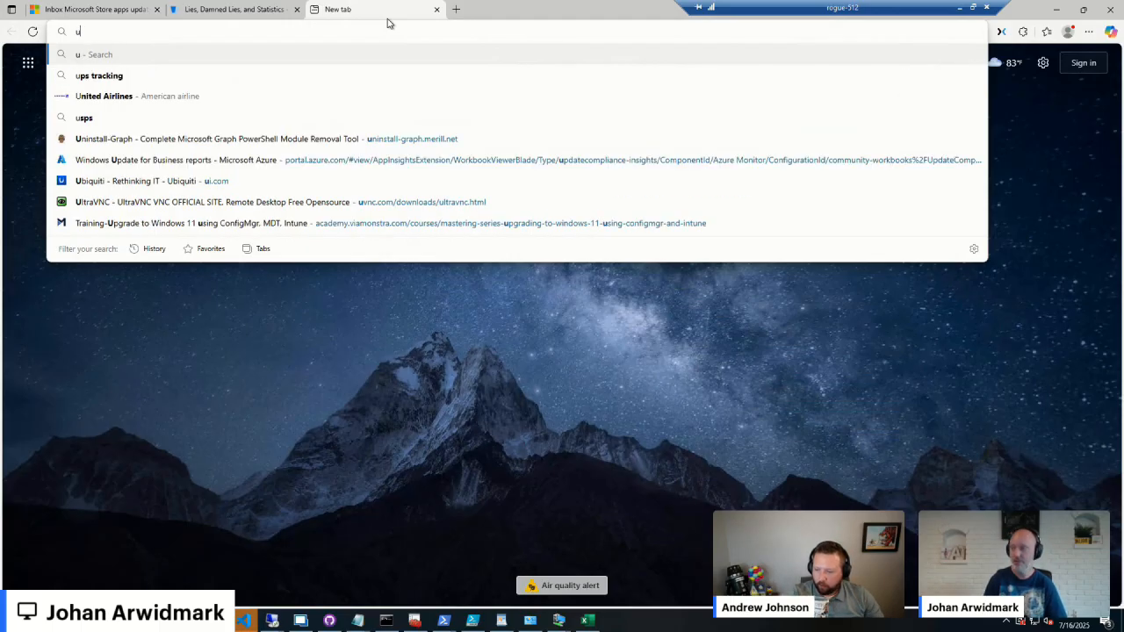
type("nv")
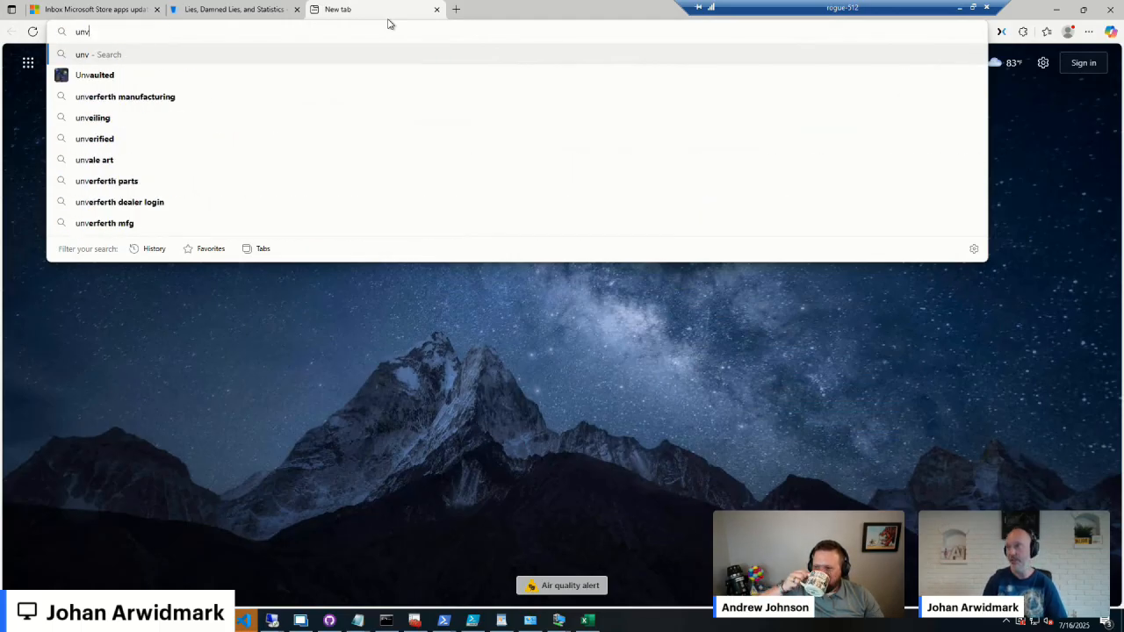
key("BackSpace")
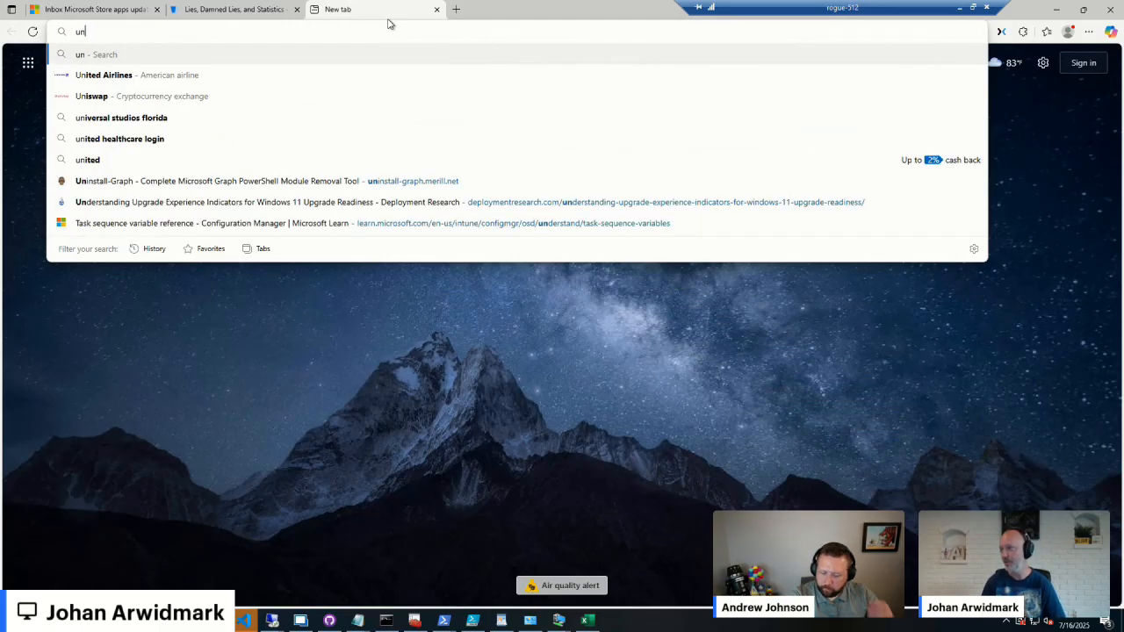
key("BackSpace")
type("l")
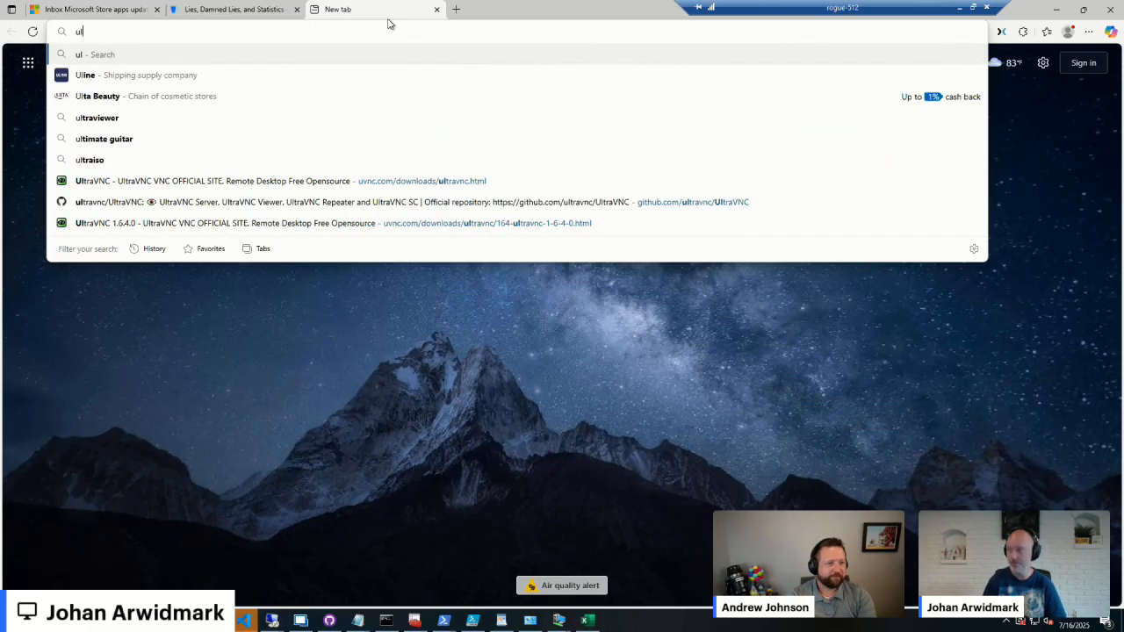
left_click(443, 182)
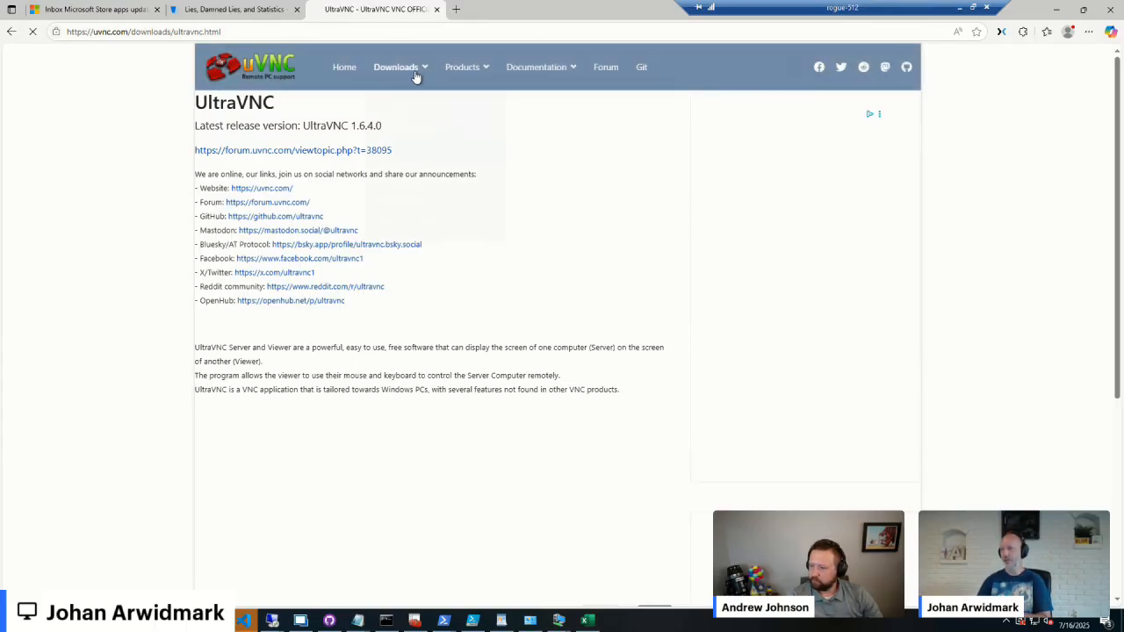
Step: Open the UltraVNC 1.6.4.0 release page and look through its setup, MSI and zip downloads
mouse_move(412, 88)
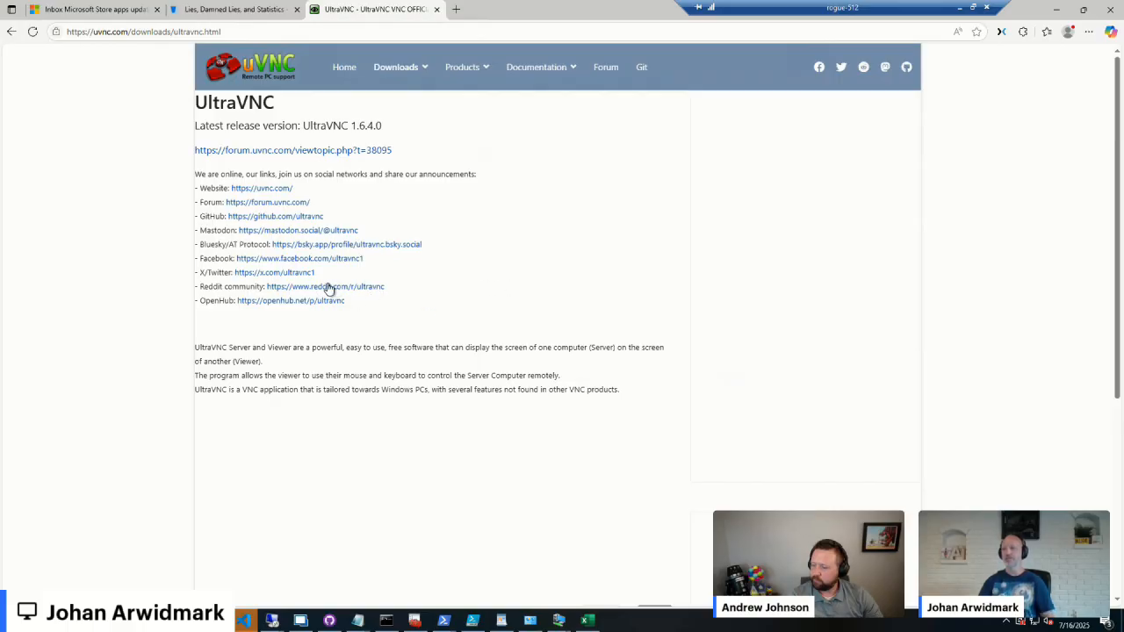
scroll(326, 289, "down", 2)
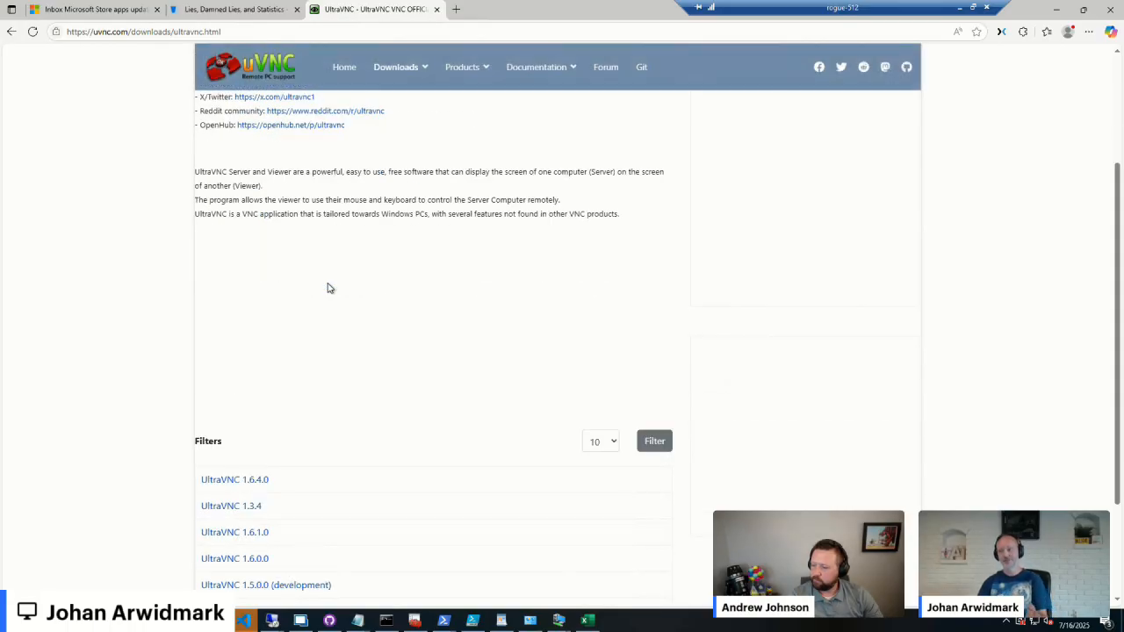
scroll(329, 288, "up", 2)
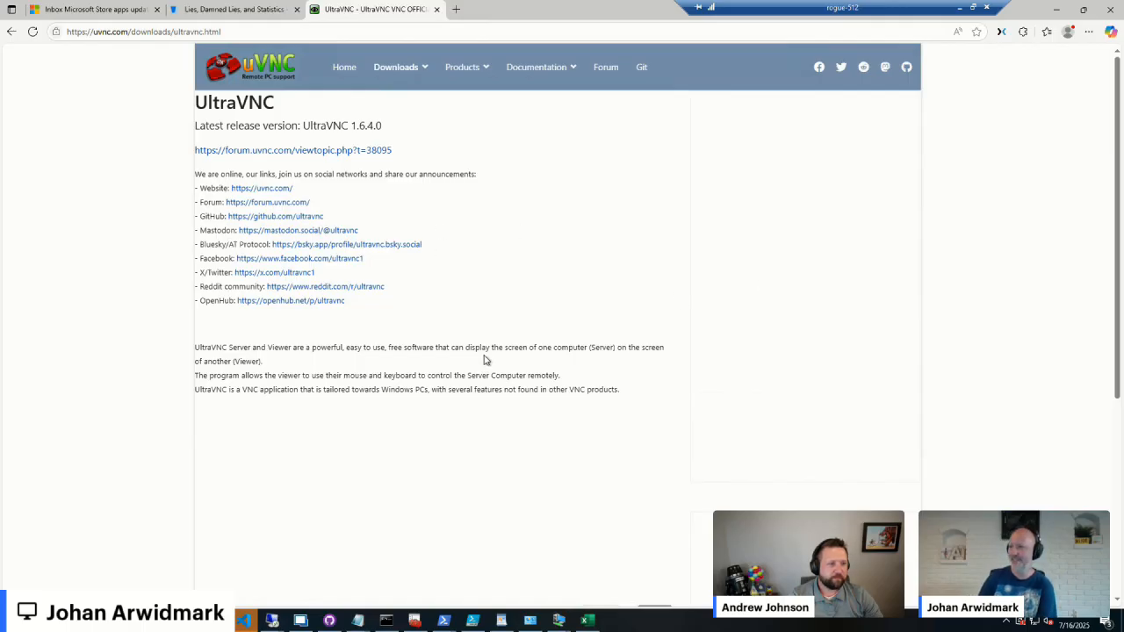
scroll(483, 335, "down", 4)
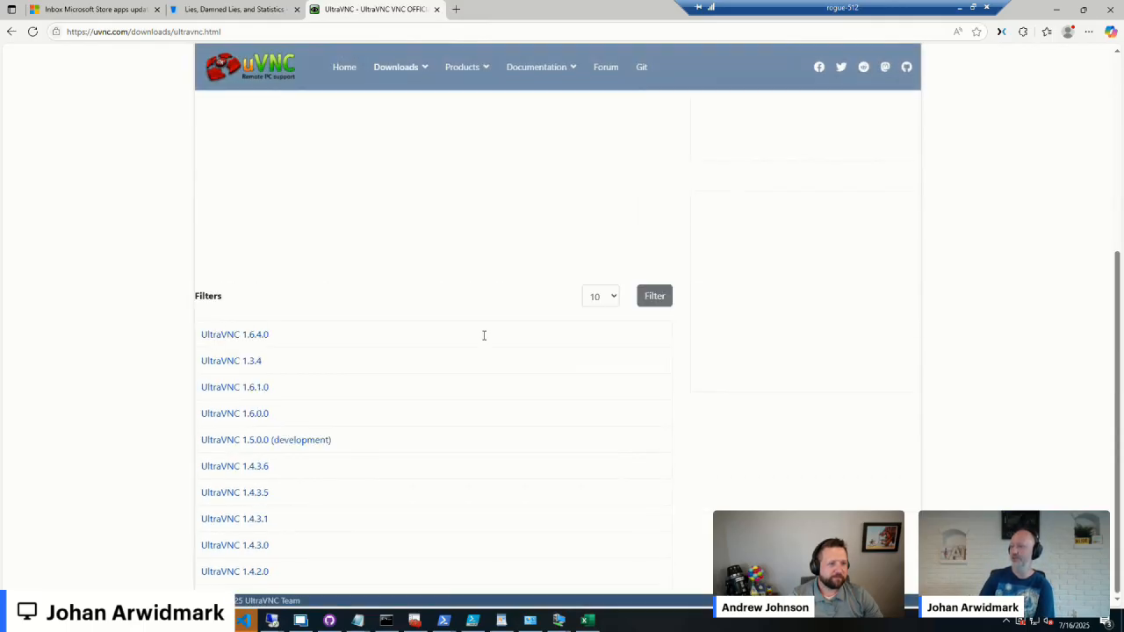
left_click(231, 335)
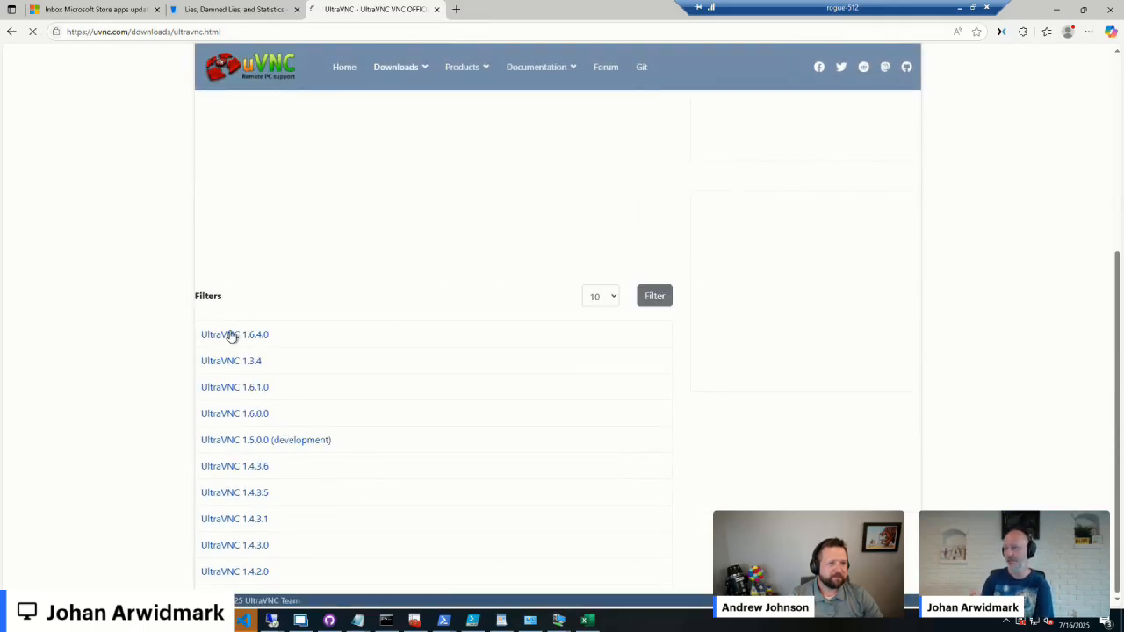
scroll(322, 282, "down", 3)
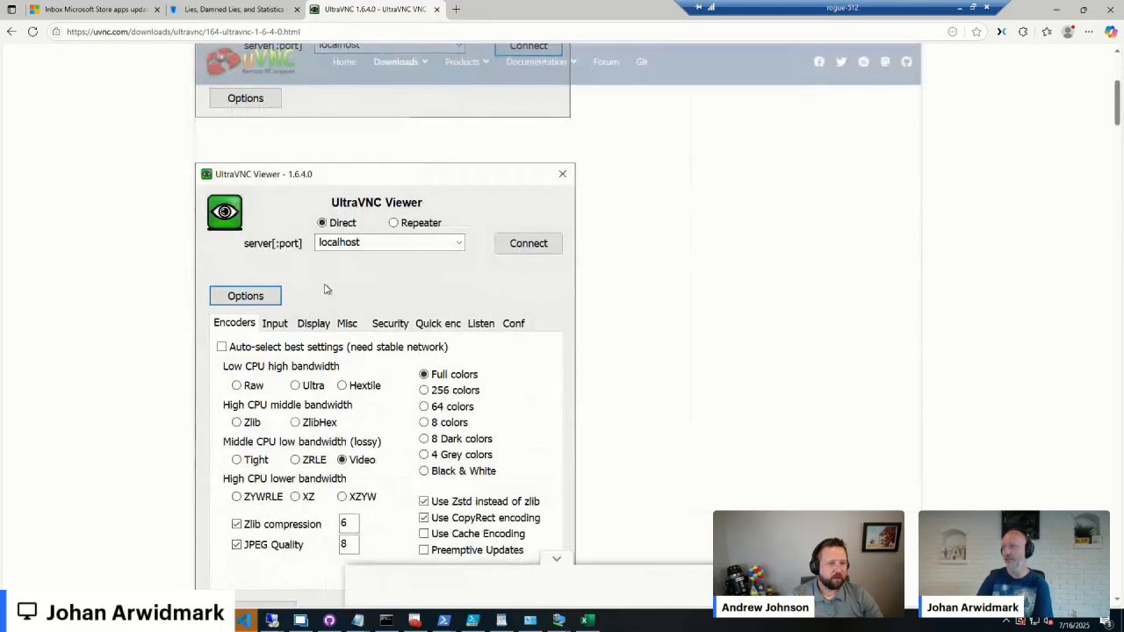
scroll(325, 289, "down", 15)
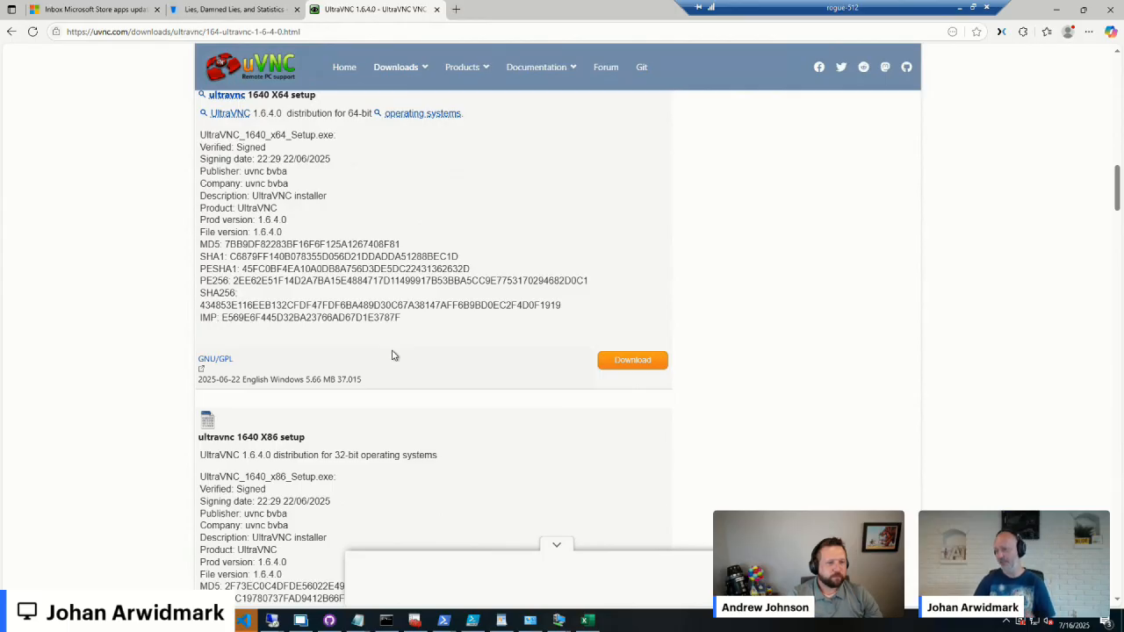
scroll(392, 354, "down", 9)
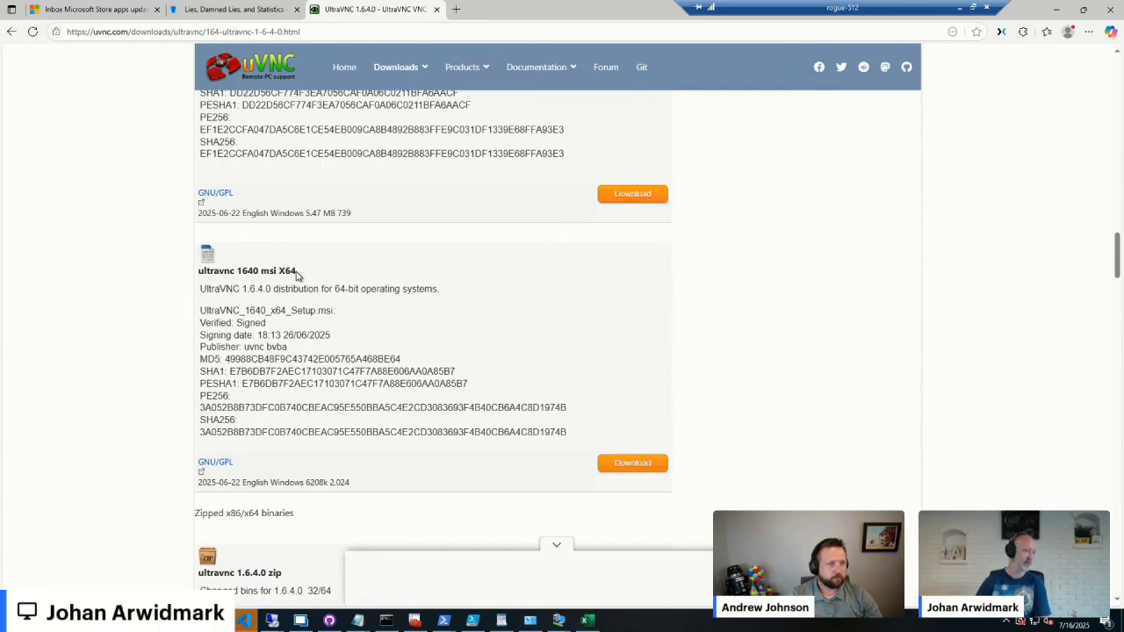
scroll(303, 279, "down", 2)
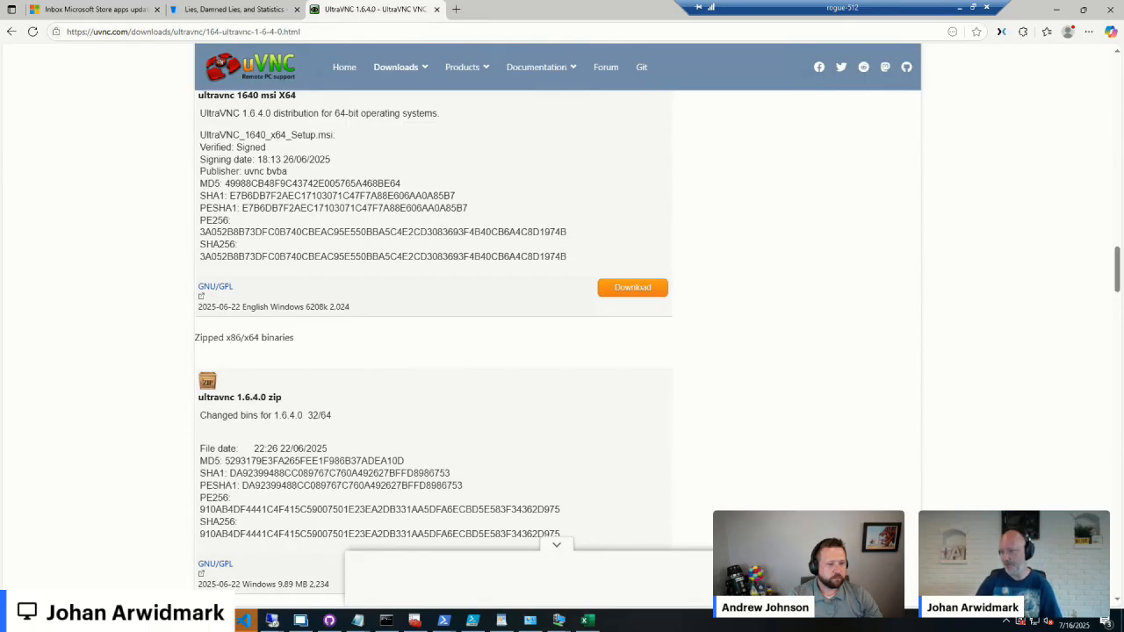
Step: Switch to the CM01 session in Remote Desktop Manager and bring up the E:\Setup\UltraVNC\UltraVNC_1640\x64 folder
left_click(129, 620)
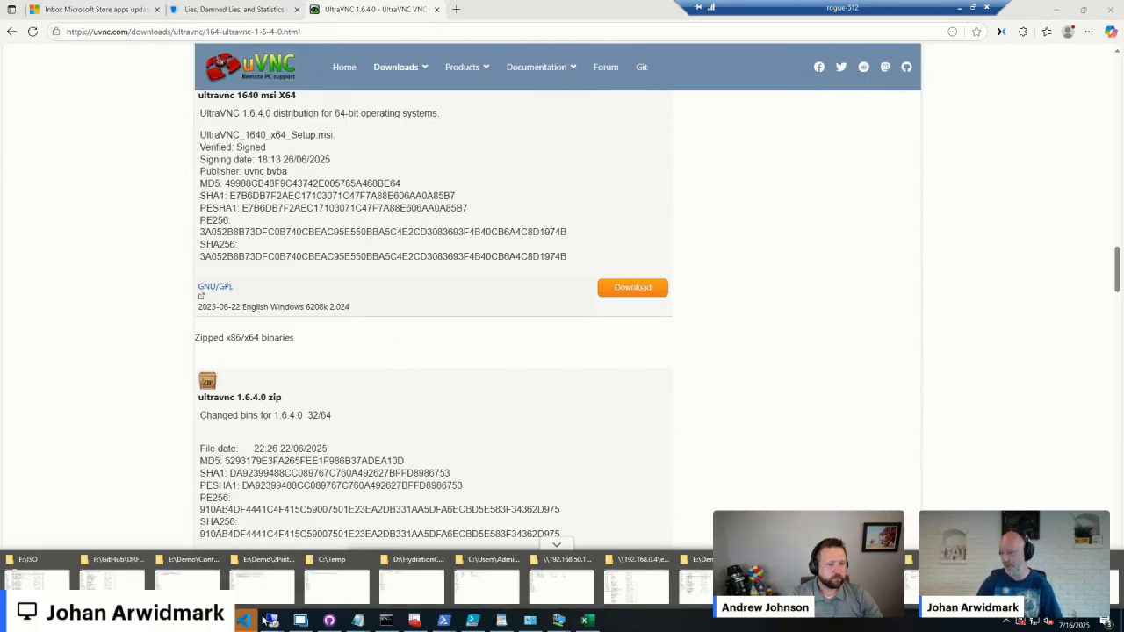
left_click(301, 620)
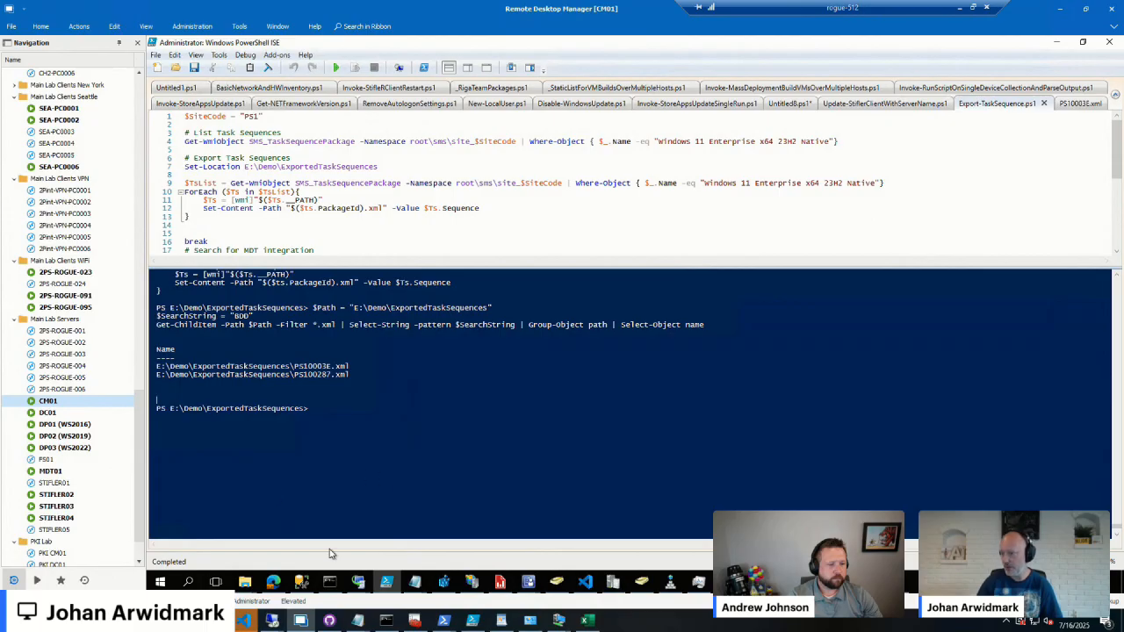
right_click(245, 582)
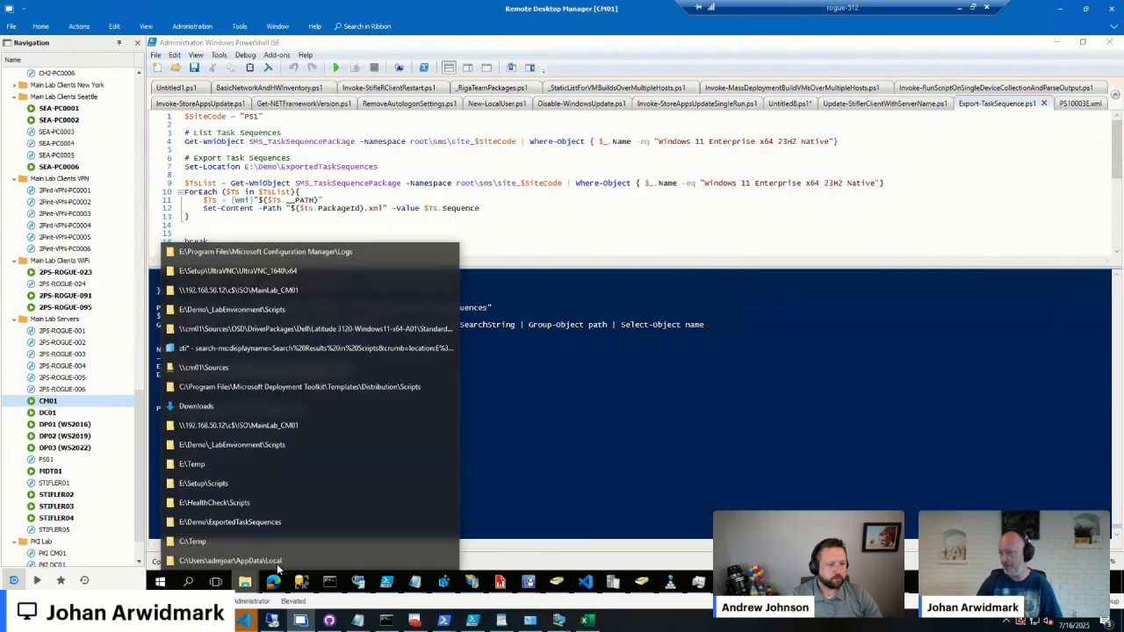
left_click(244, 484)
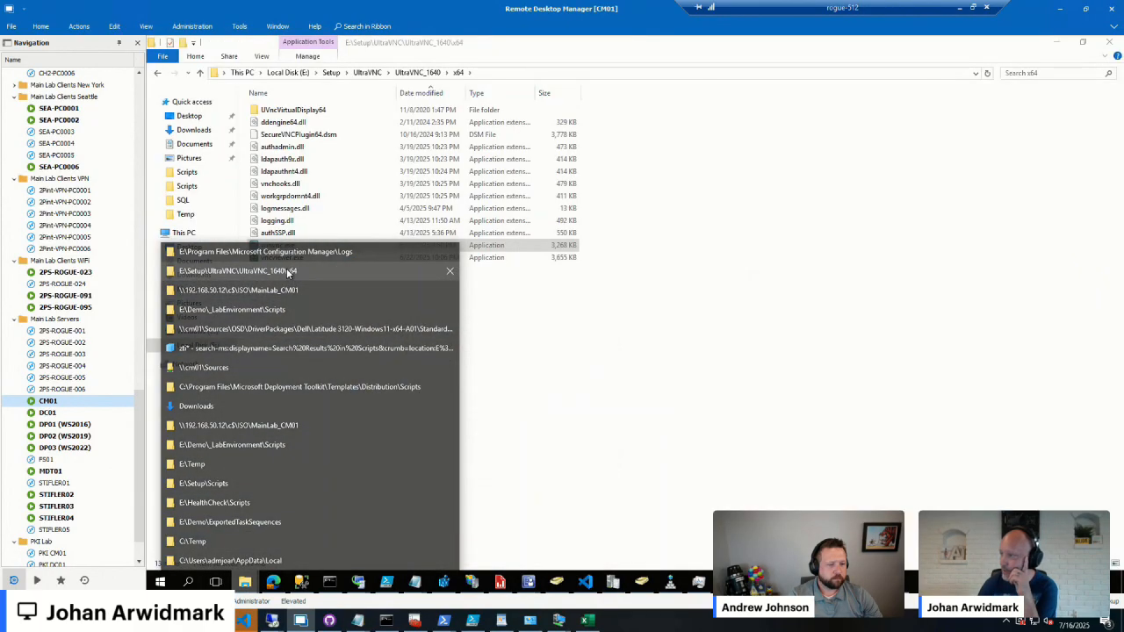
left_click(290, 270)
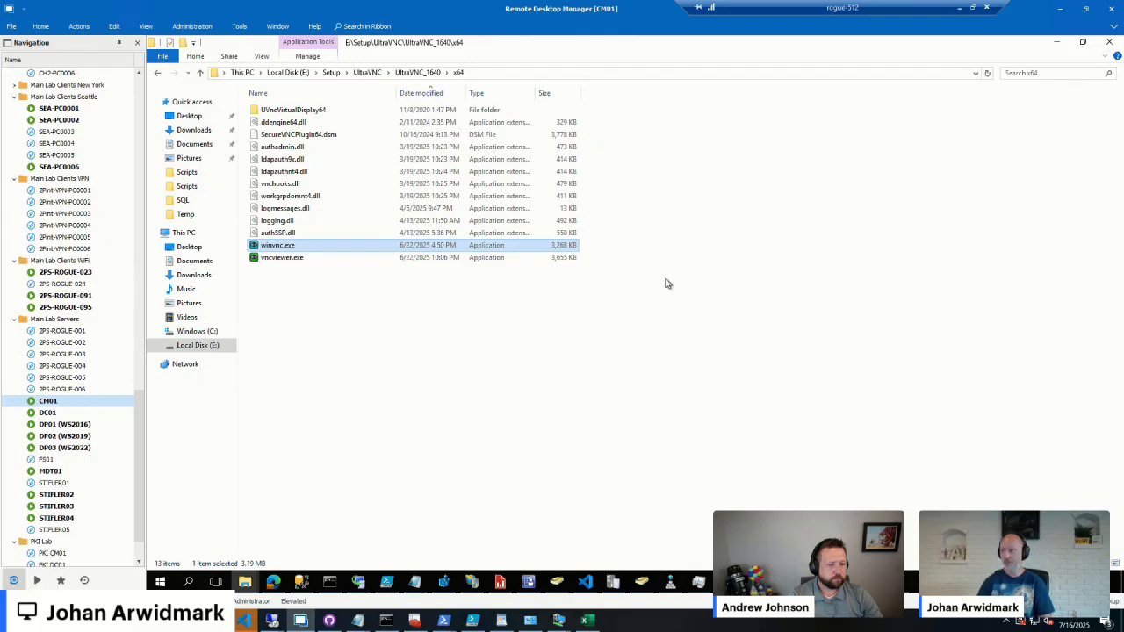
Step: Open the C:\Temp folder and permanently delete all the files in it
key("super+r")
type("c:\te")
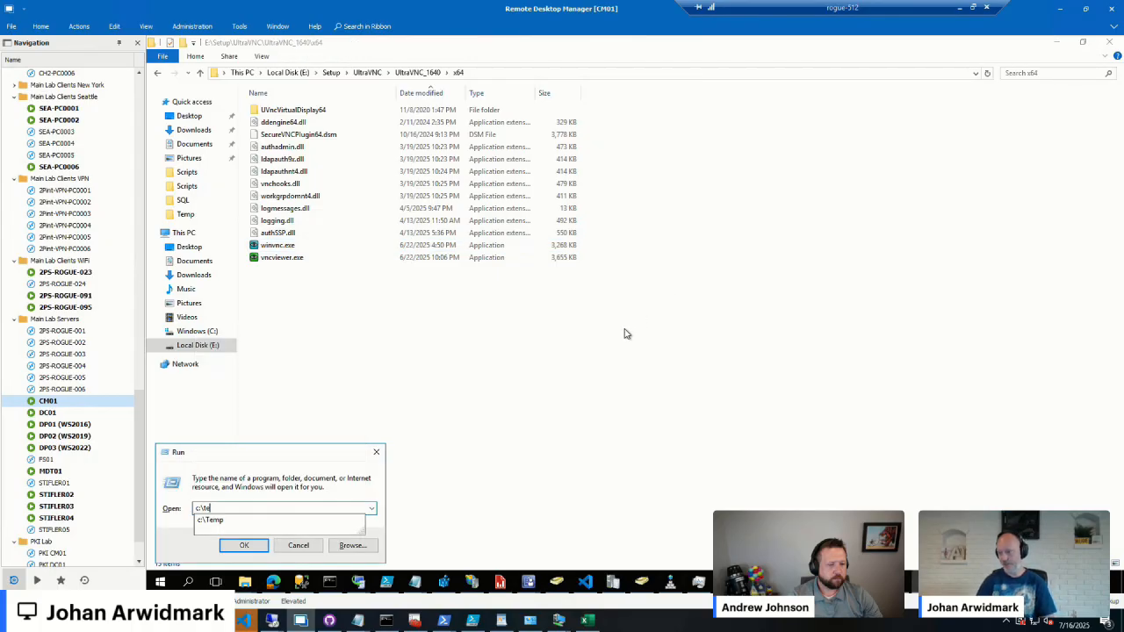
type("mp")
key("Return")
key("ctrl+a")
key("shift+Delete")
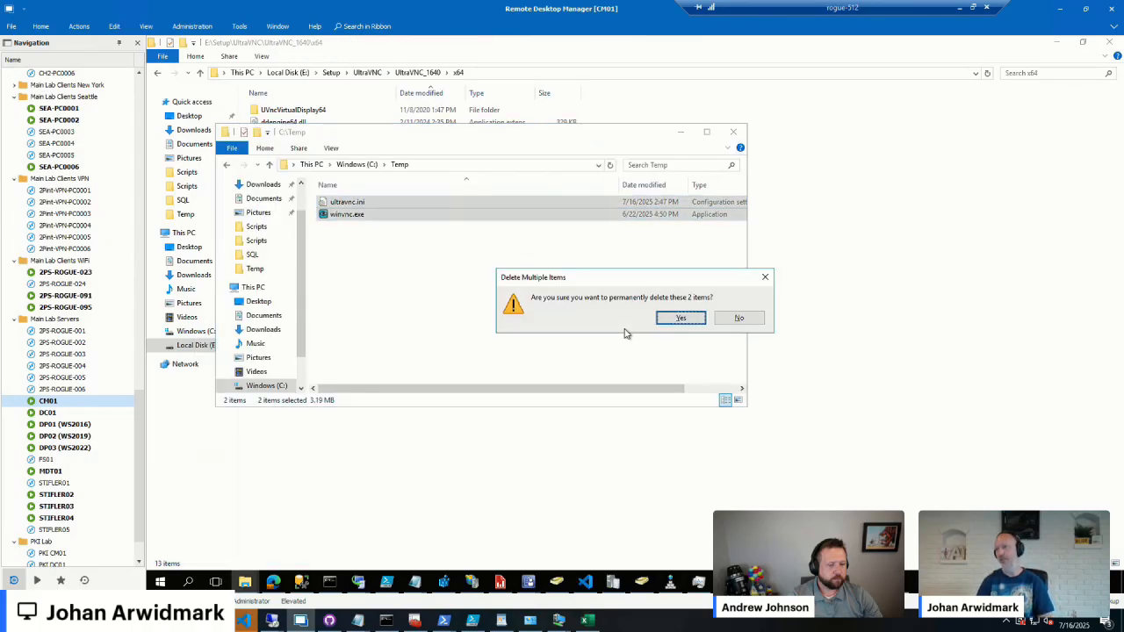
key("Return")
Step: Shut down the running UltraVNC Server and retry deleting winvnc.exe from C:\Temp
mouse_move(868, 581)
left_click(935, 538)
right_click(1010, 561)
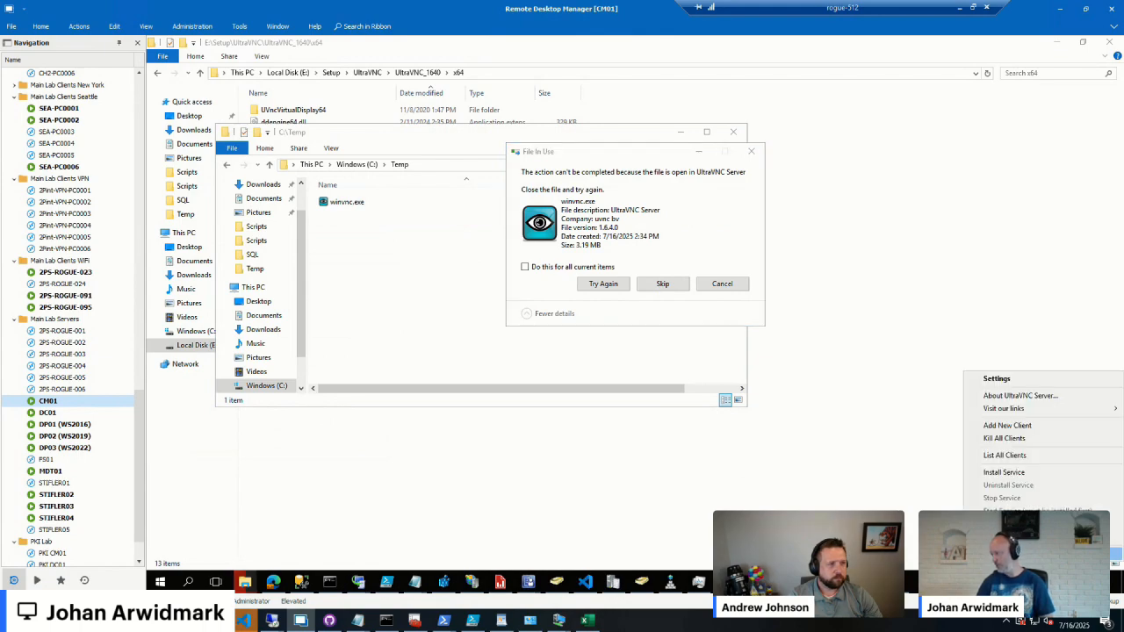
left_click(1115, 554)
left_click(602, 294)
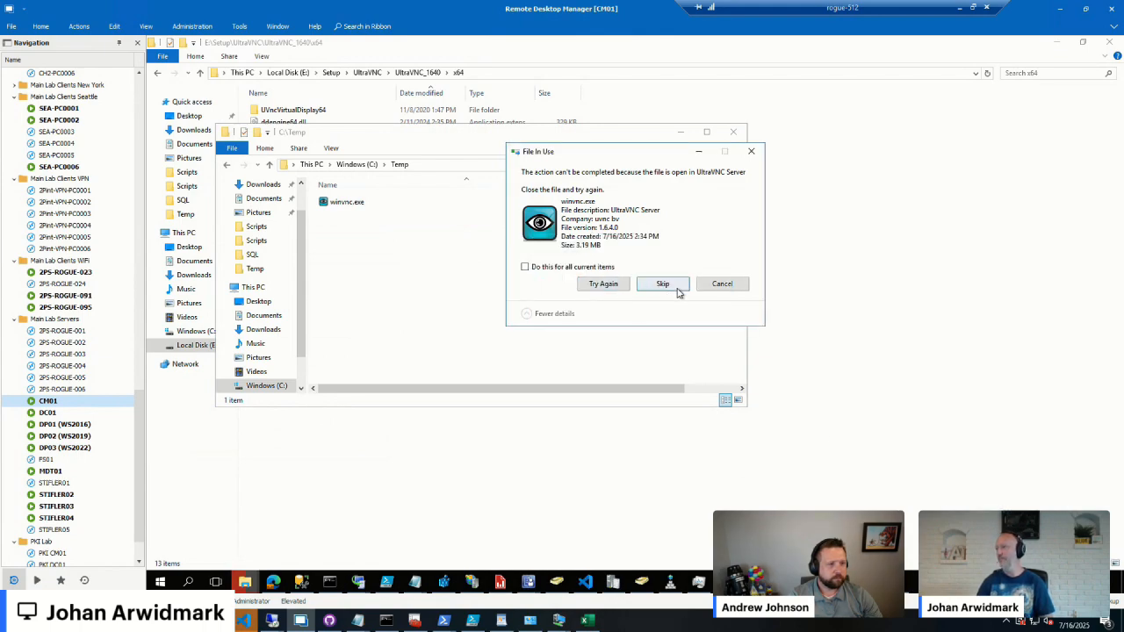
left_click(603, 283)
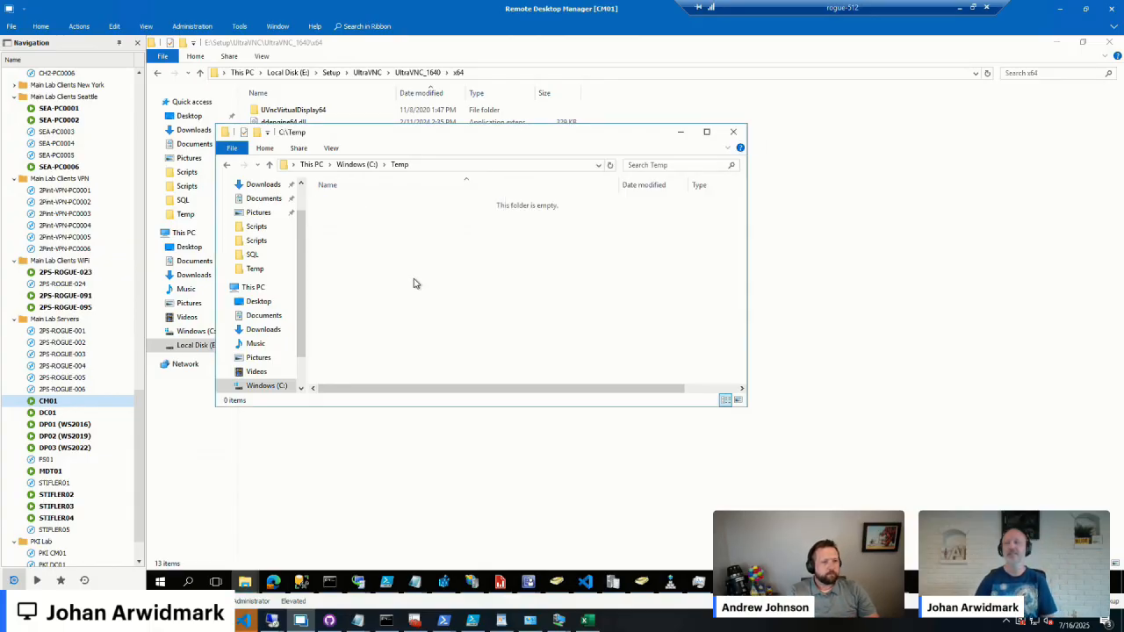
Step: Paste the copy of winvnc.exe into C:\Temp and run it as administrator
key("ctrl+v")
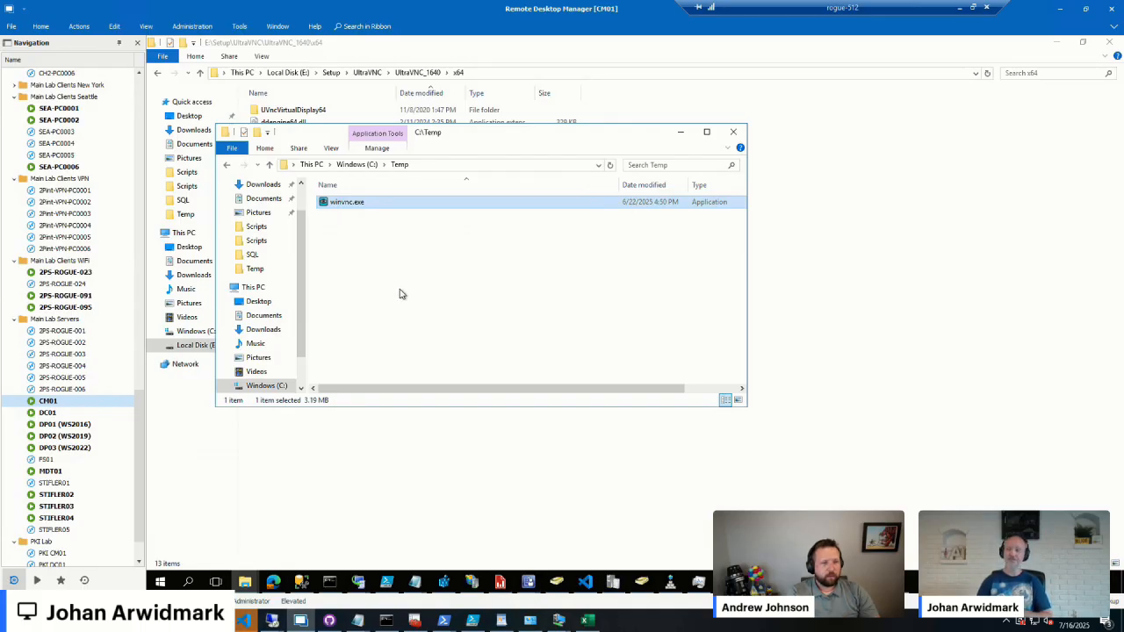
right_click(341, 209)
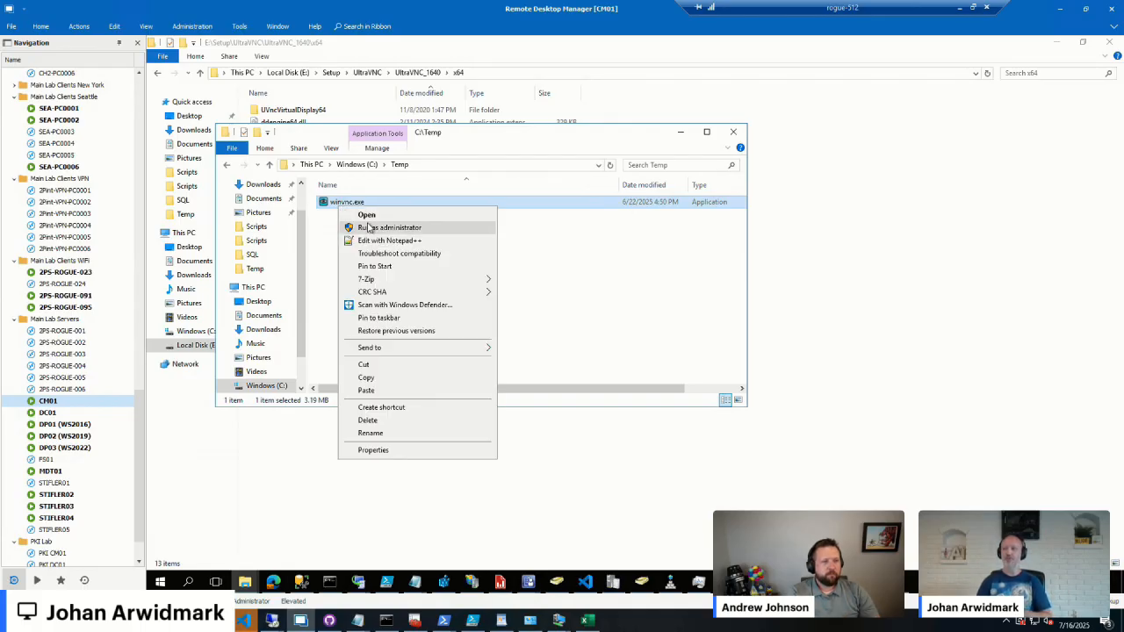
left_click(369, 228)
left_click(600, 395)
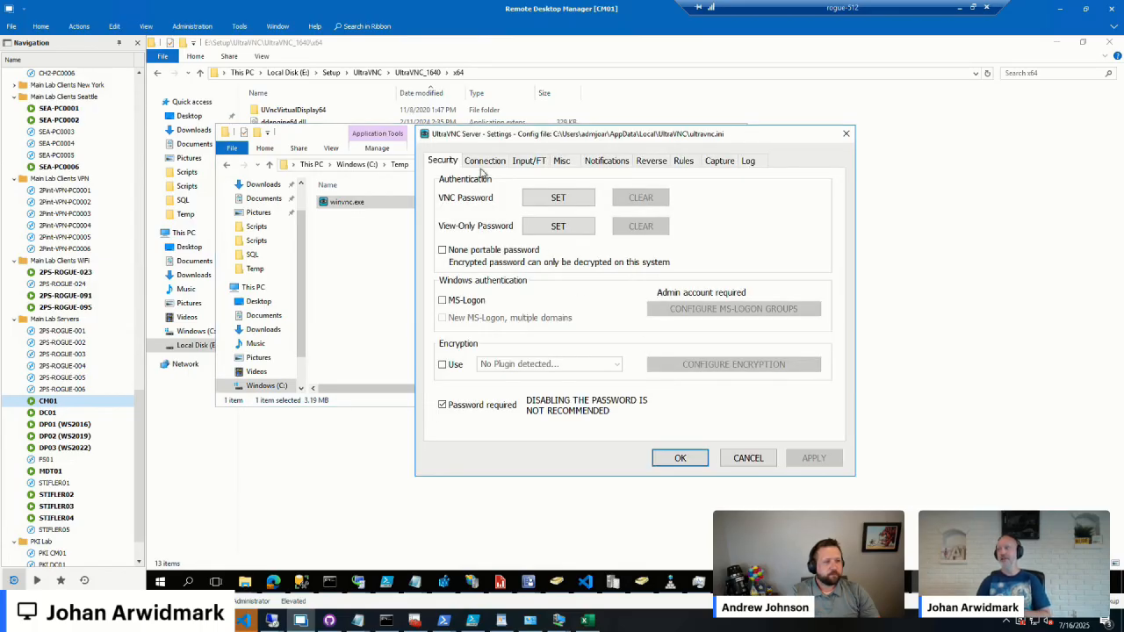
Step: Set and confirm a new VNC password in the UltraVNC Server security settings, and save the settings
left_click(559, 197)
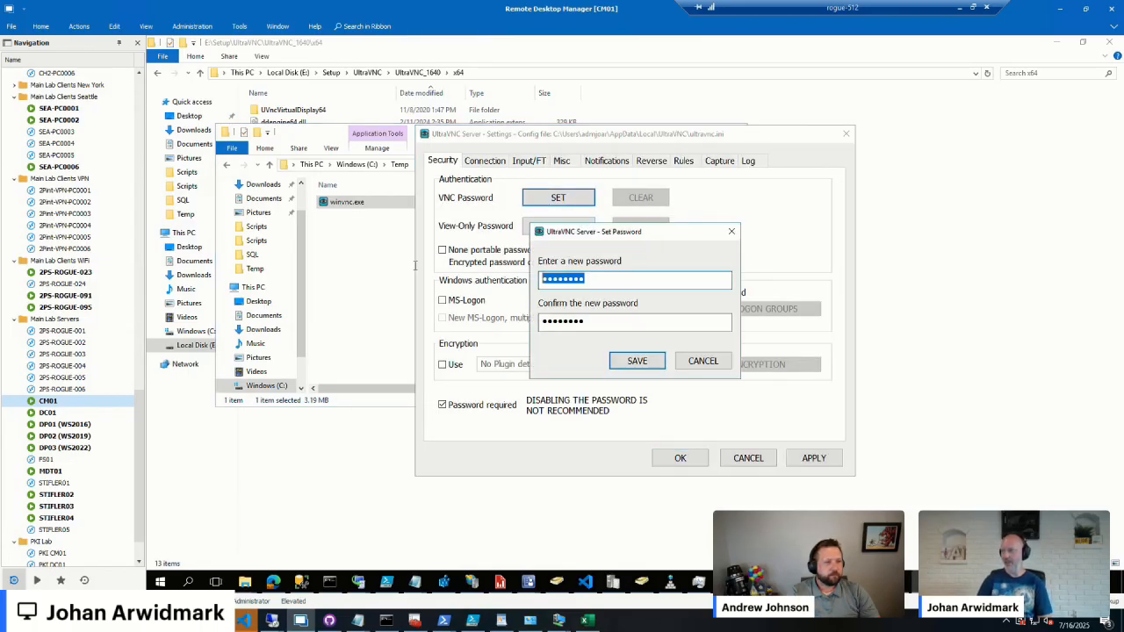
type("p")
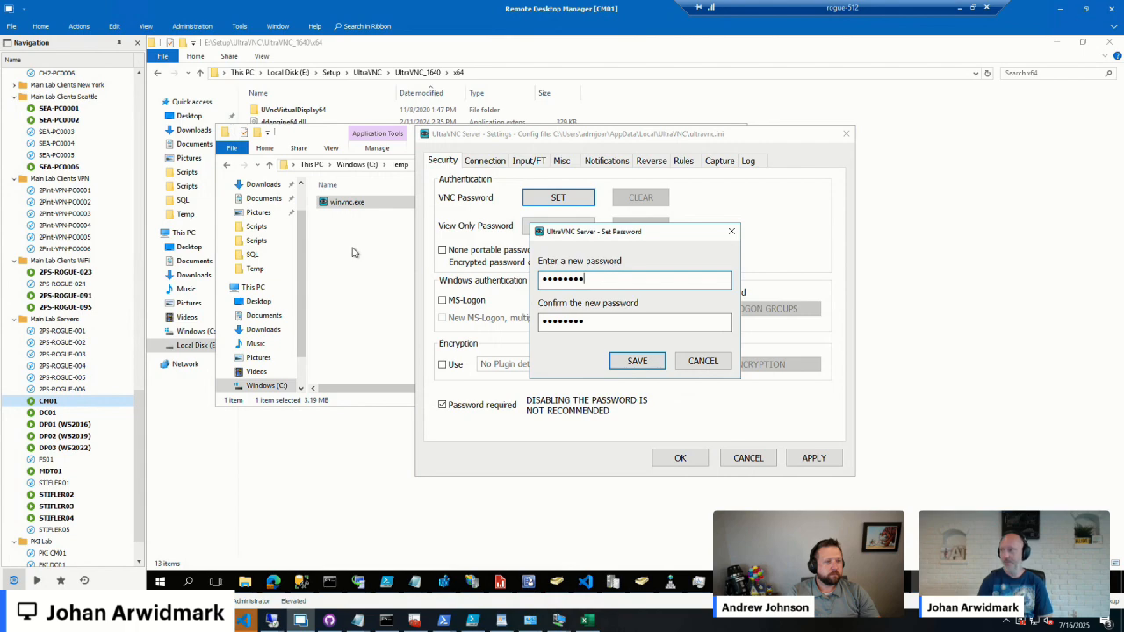
type("•••••••")
key("Tab")
type("••")
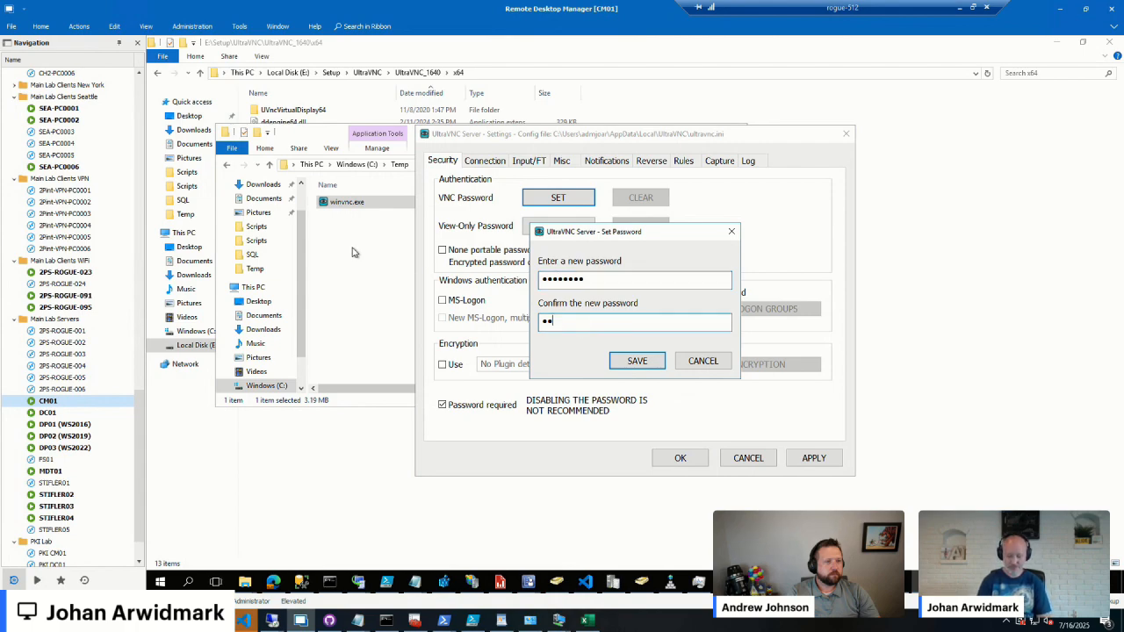
type("••••••")
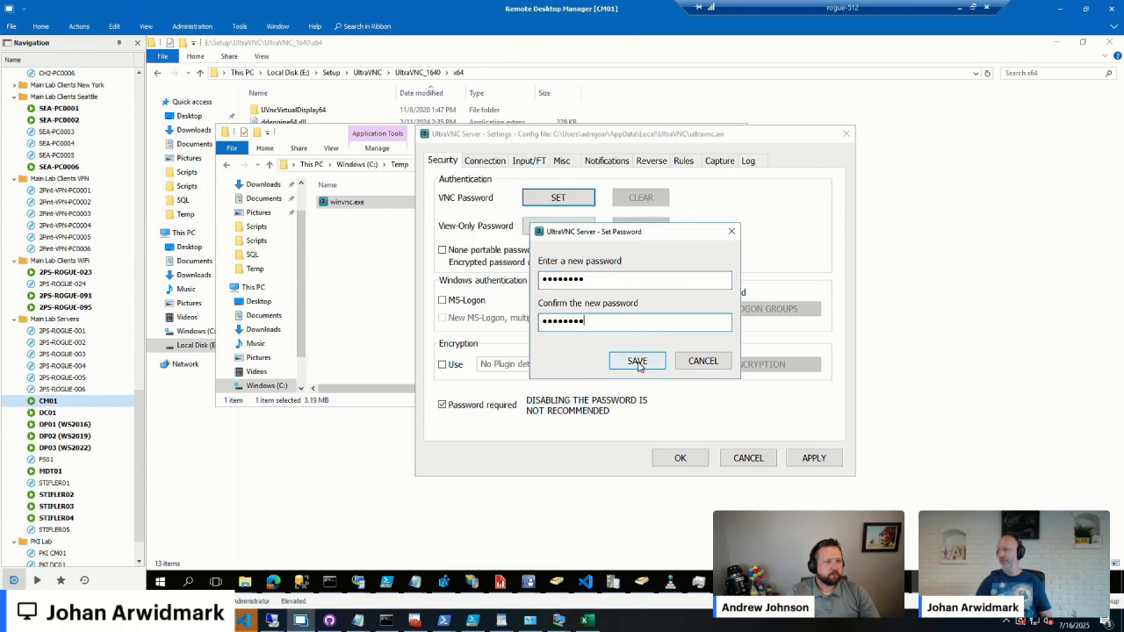
left_click(637, 361)
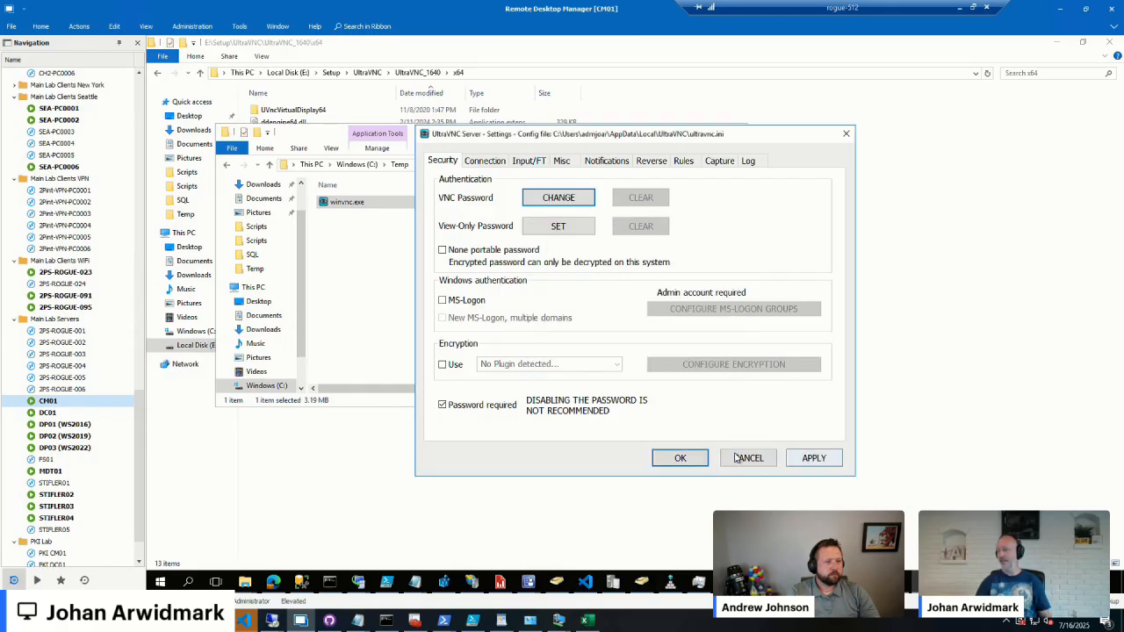
left_click(680, 459)
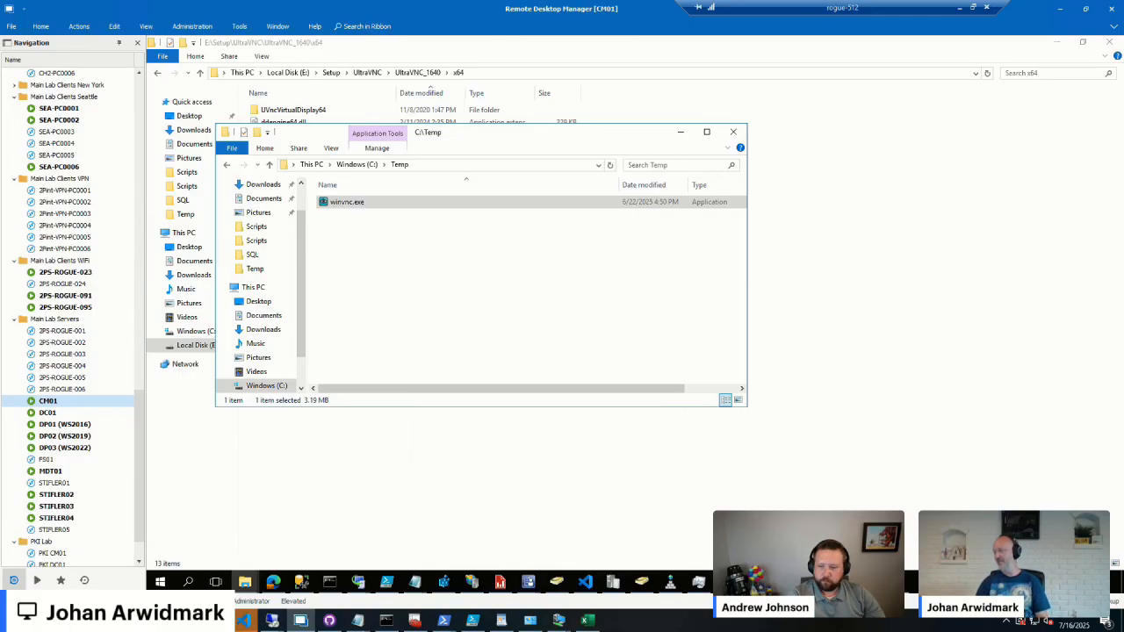
Step: Shut down the running UltraVNC Server and confirm closing it
left_click(1007, 581)
right_click(1006, 559)
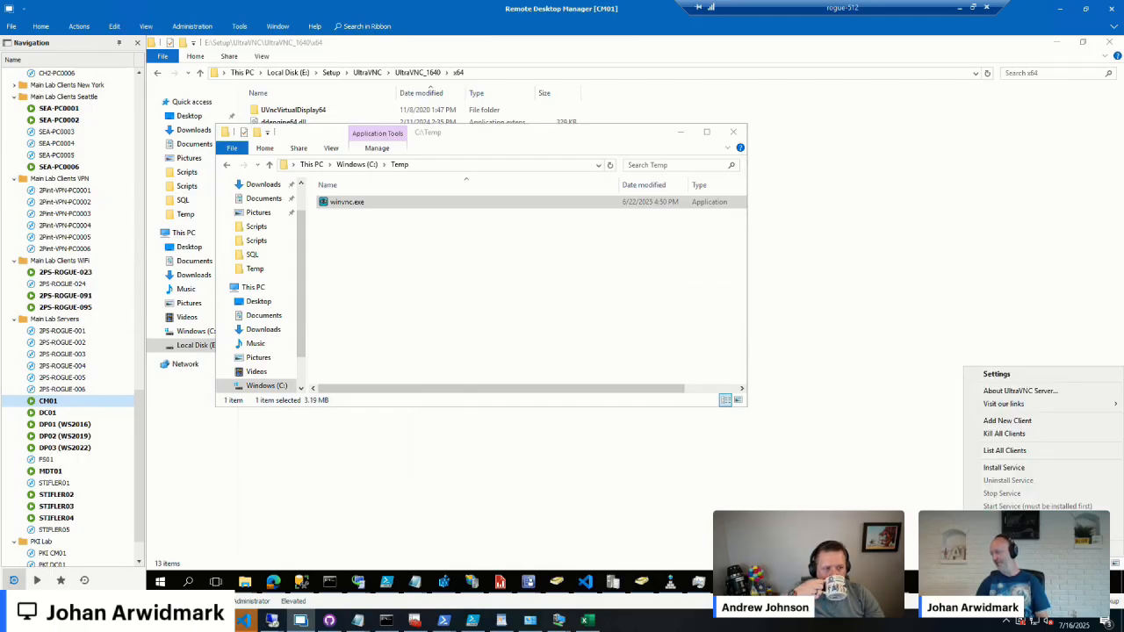
left_click(1004, 467)
left_click(604, 291)
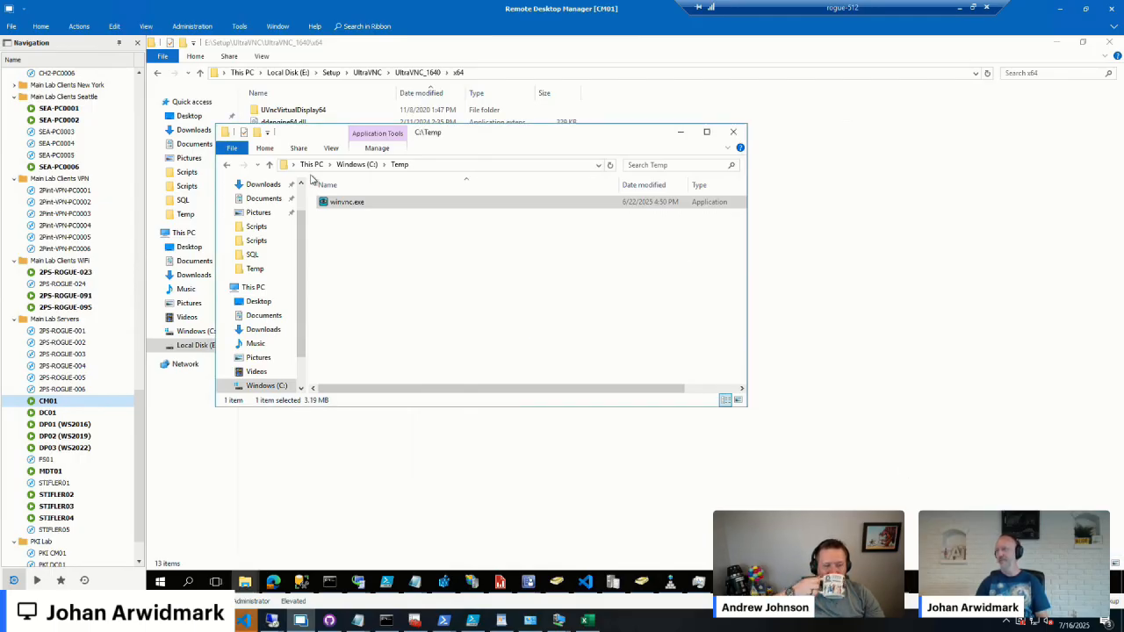
Step: Run winvnc.exe from C:\Temp as administrator and examine the settings log for the config file location, leaving the settings unsaved
right_click(334, 203)
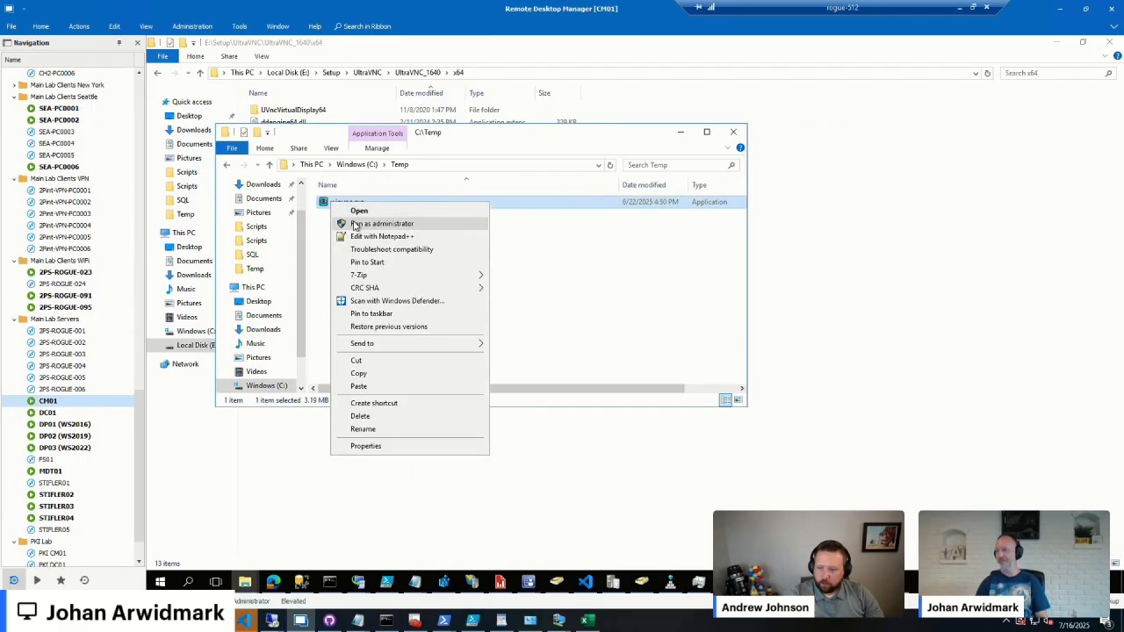
left_click(354, 225)
left_click(587, 388)
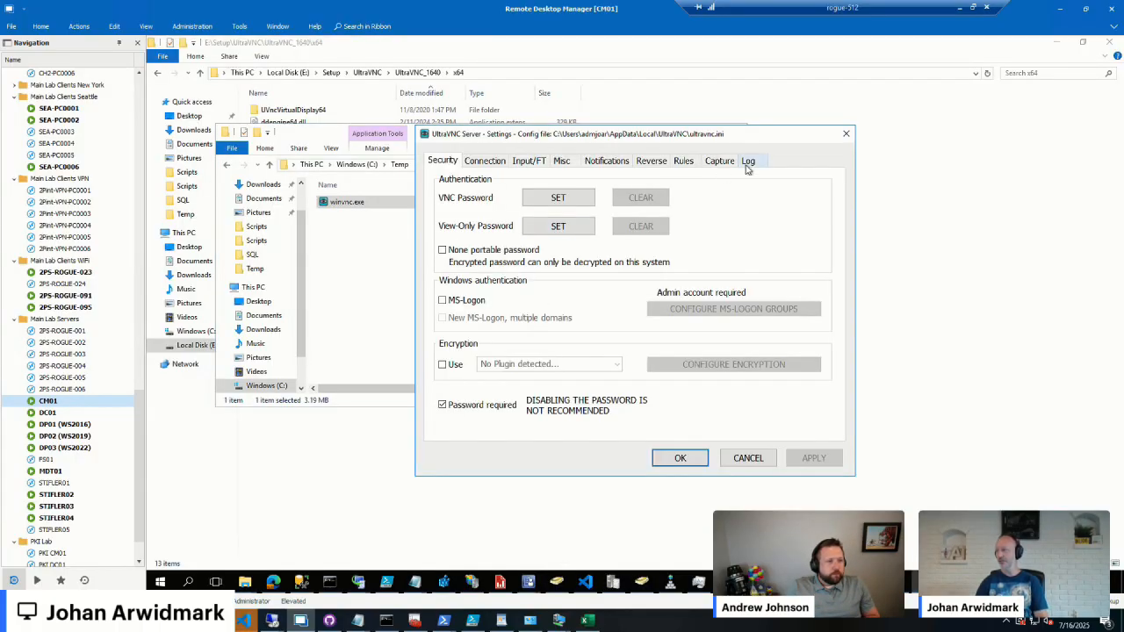
left_click(747, 161)
left_click_drag(531, 293, 809, 294)
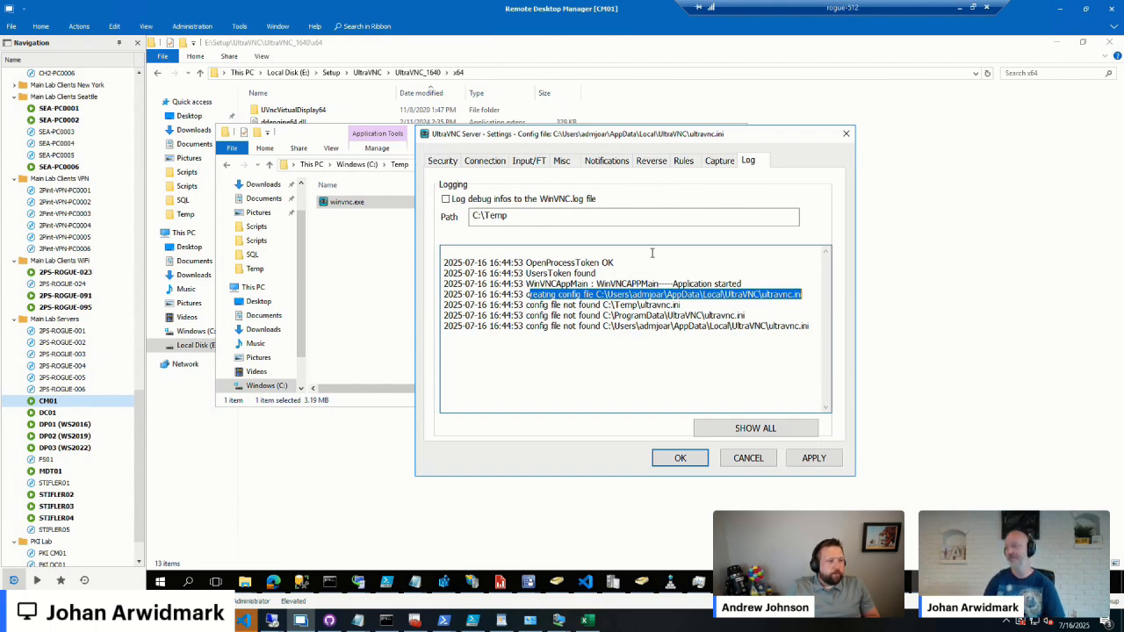
left_click(748, 458)
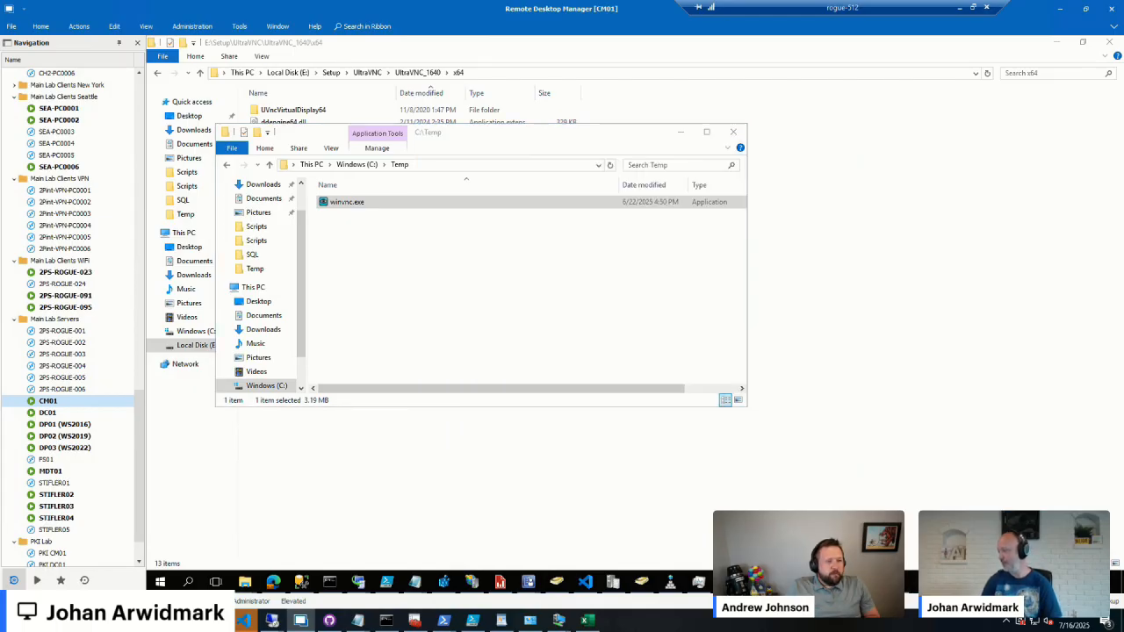
Step: Close the UltraVNC Server again so a configuration file can be prepared in C:\Temp
right_click(1018, 581)
left_click(1029, 553)
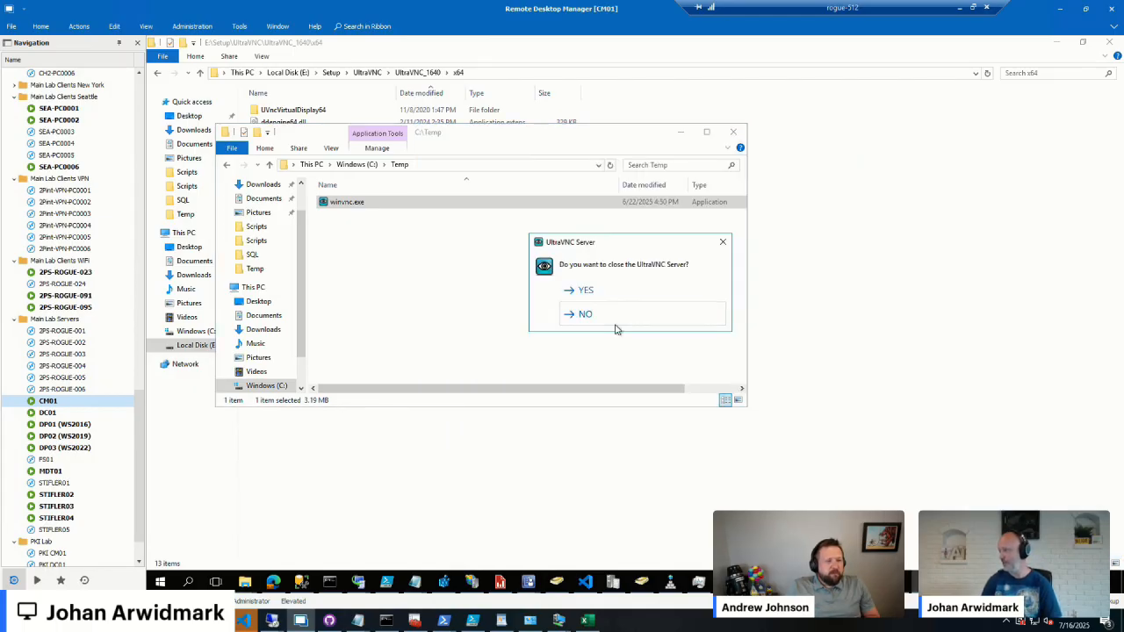
left_click(579, 285)
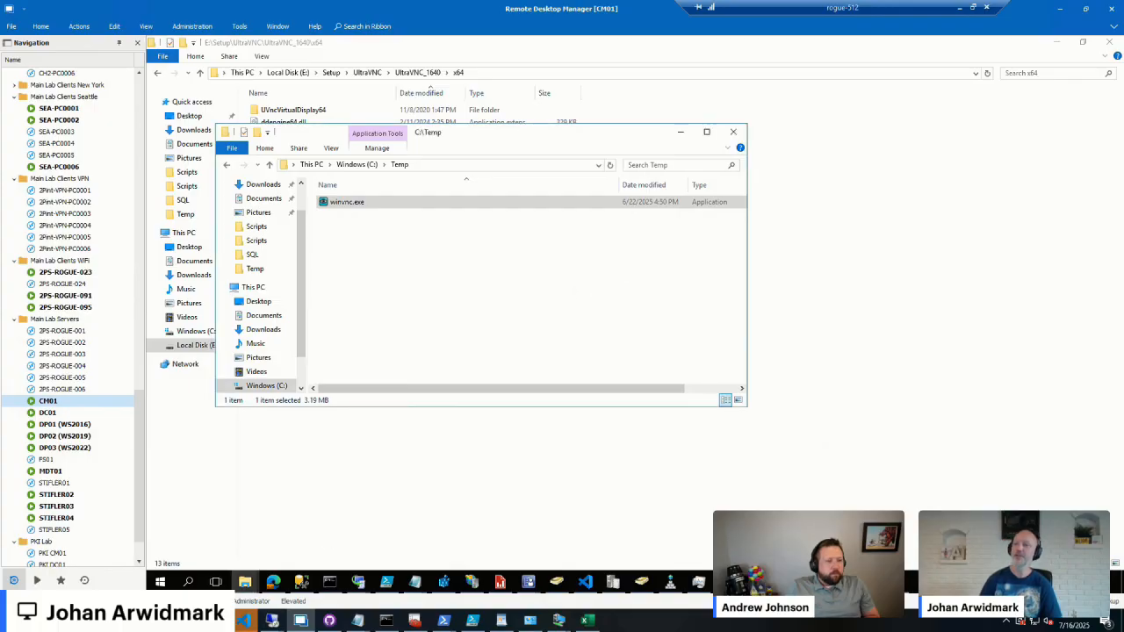
Step: Create a new text document in C:\Temp and name it Ultravnc.ini, replacing the .txt extension
right_click(336, 244)
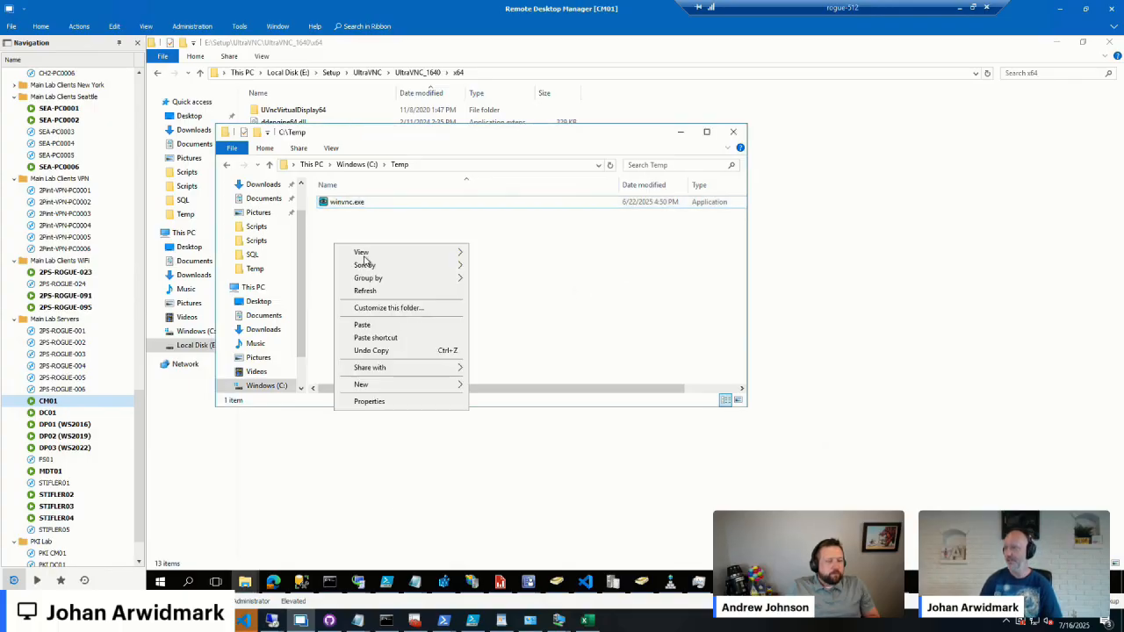
mouse_move(396, 392)
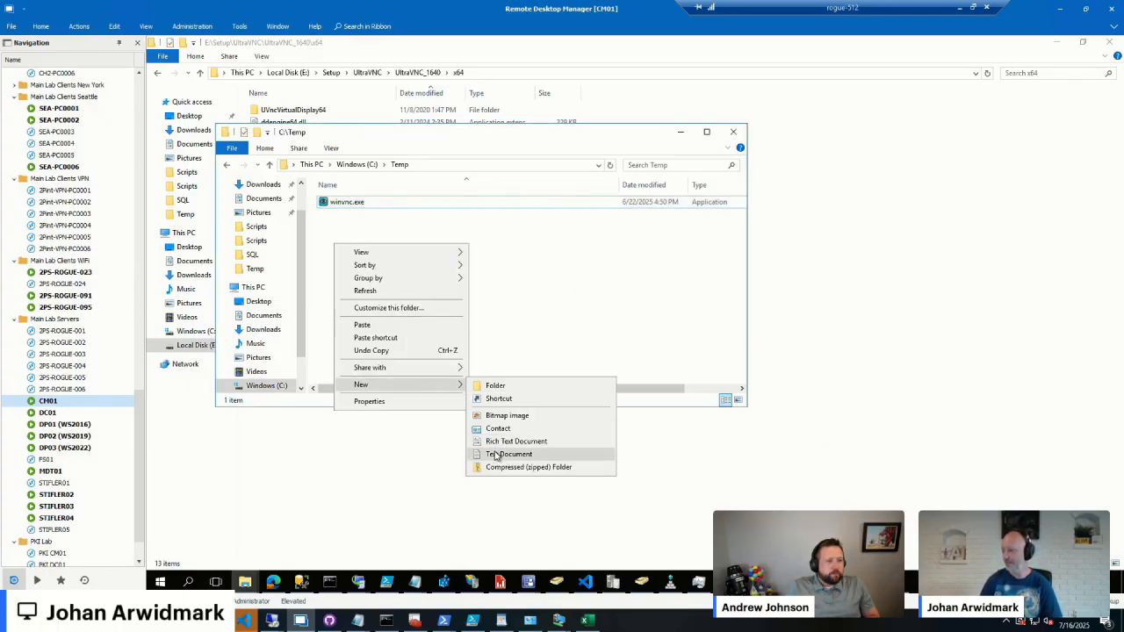
left_click(497, 453)
type("U")
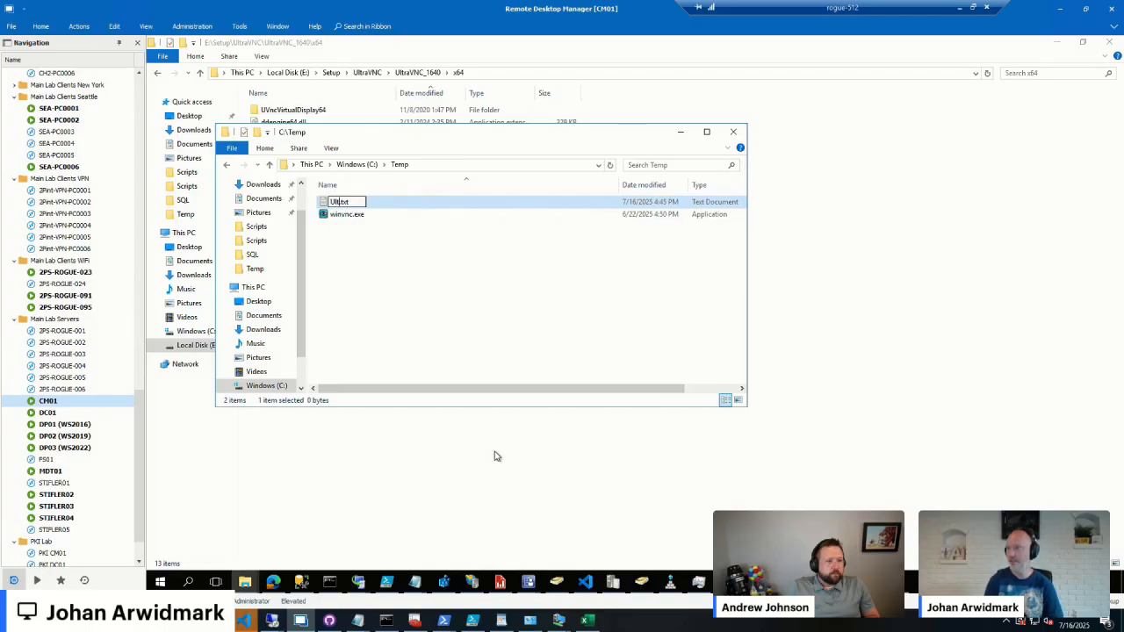
type("l")
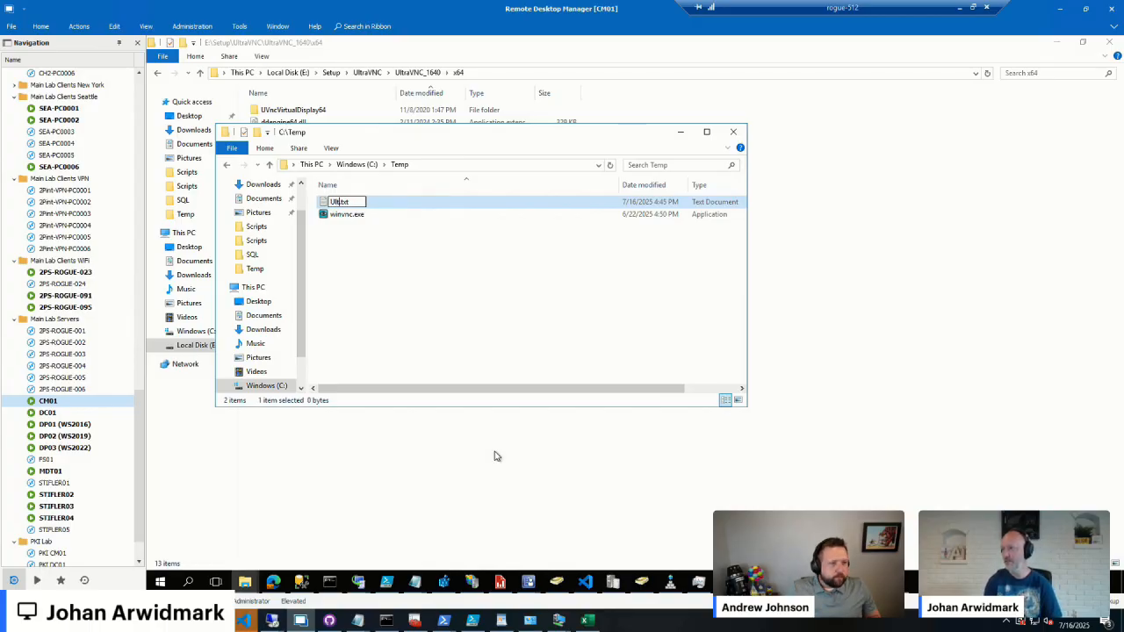
type("tra")
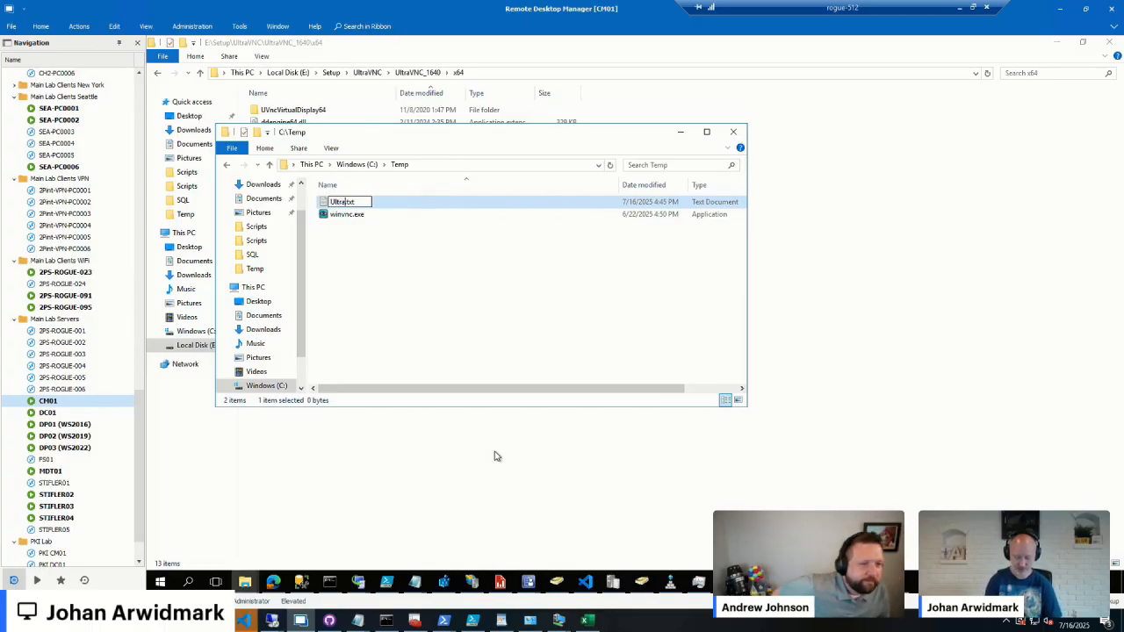
type("vnc.ini")
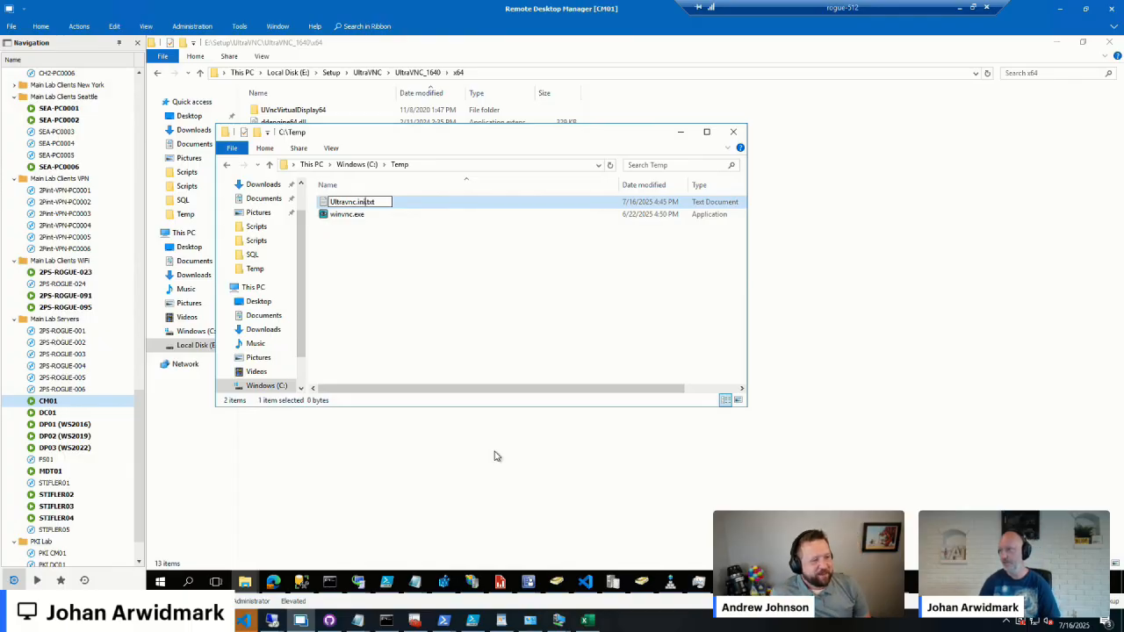
key("Delete")
key("Delete")
key("Delete")
key("Delete")
key("Return")
Step: Open Ultravnc.ini, enter an [Admin] section with UseRegistry=0, and save the file on closing
key("Return")
type("[Admi")
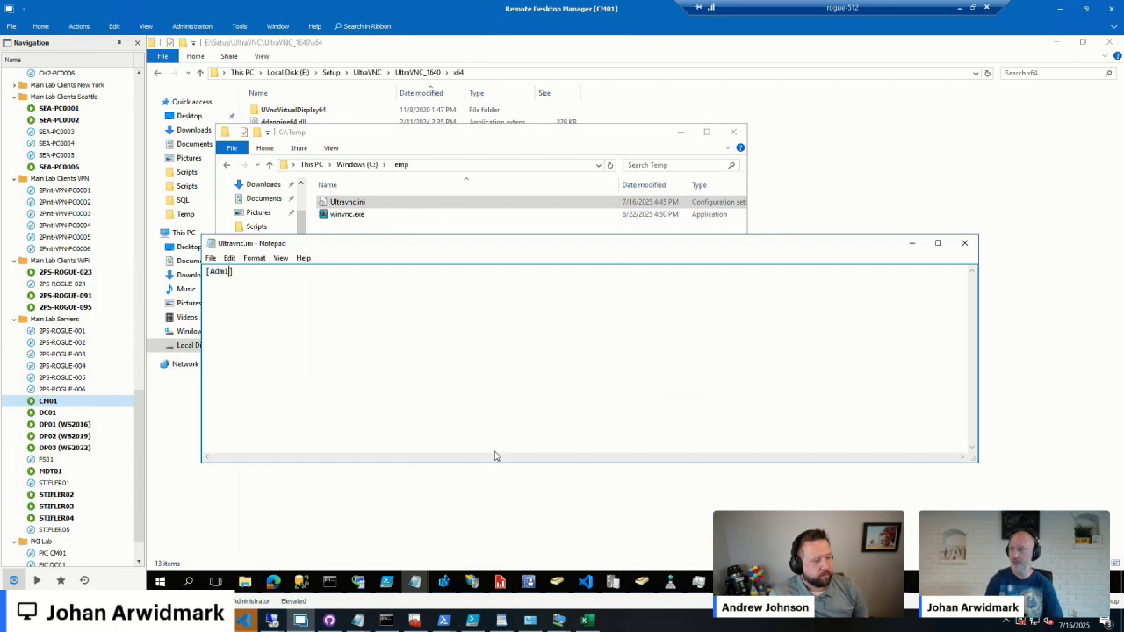
type("n] UseRegistry")
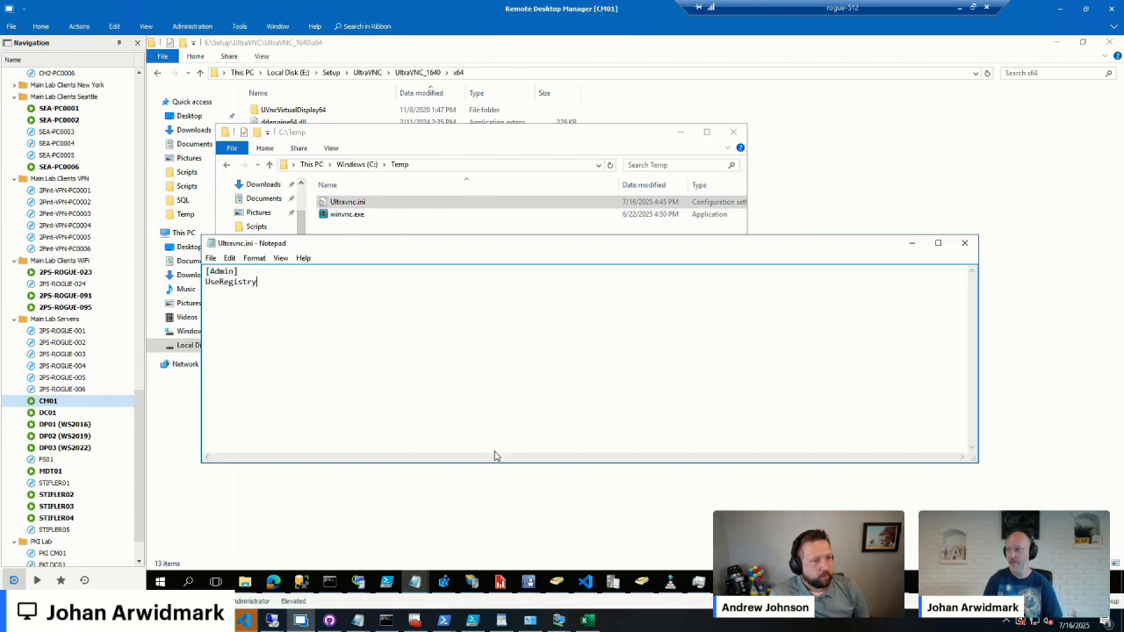
type("=0")
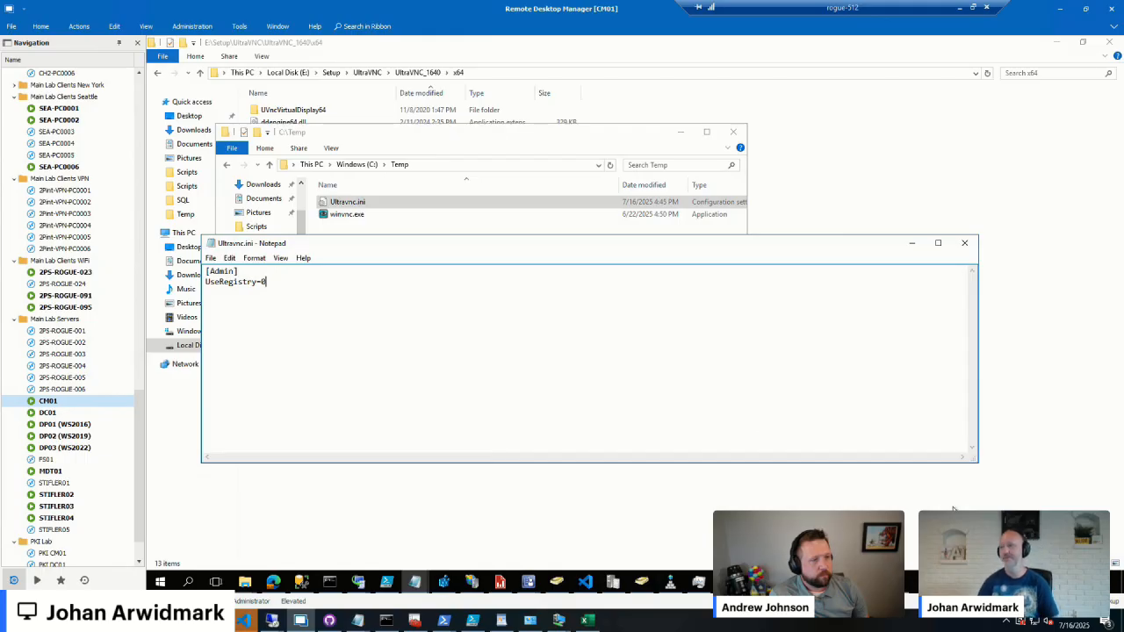
left_click(964, 243)
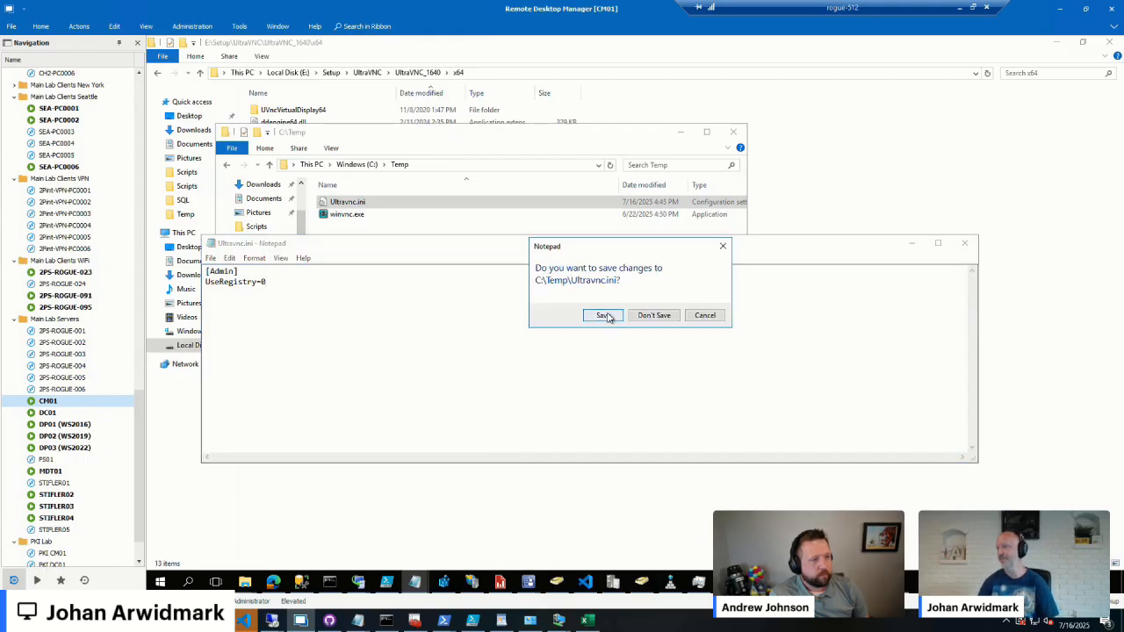
left_click(603, 315)
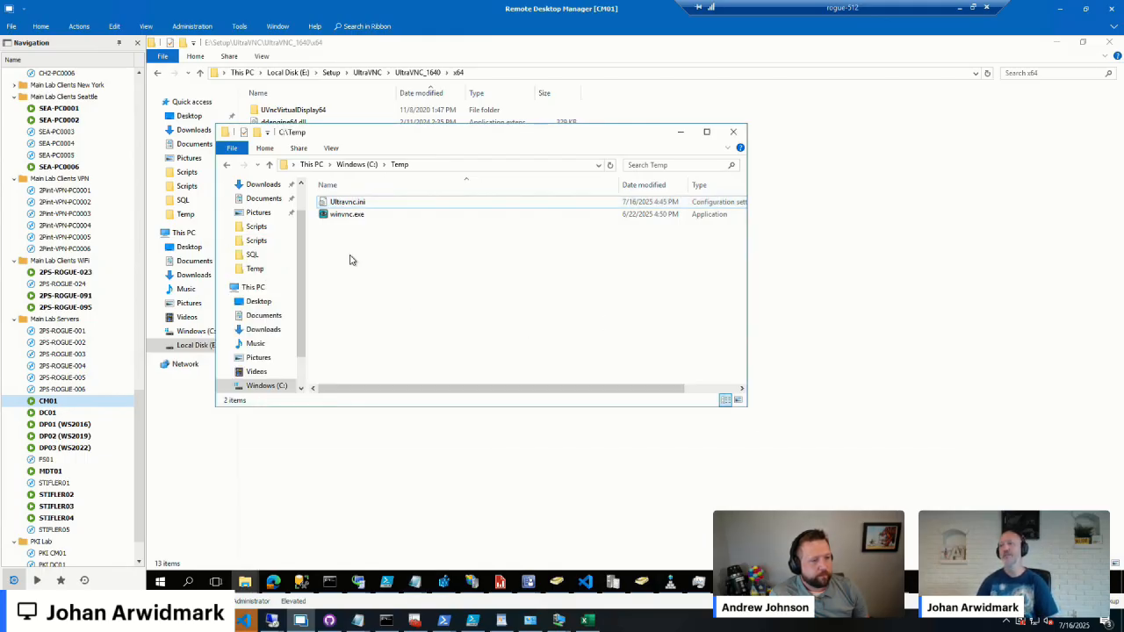
Step: Run winvnc.exe from C:\Temp as administrator and bring up the UltraVNC Server settings
right_click(344, 215)
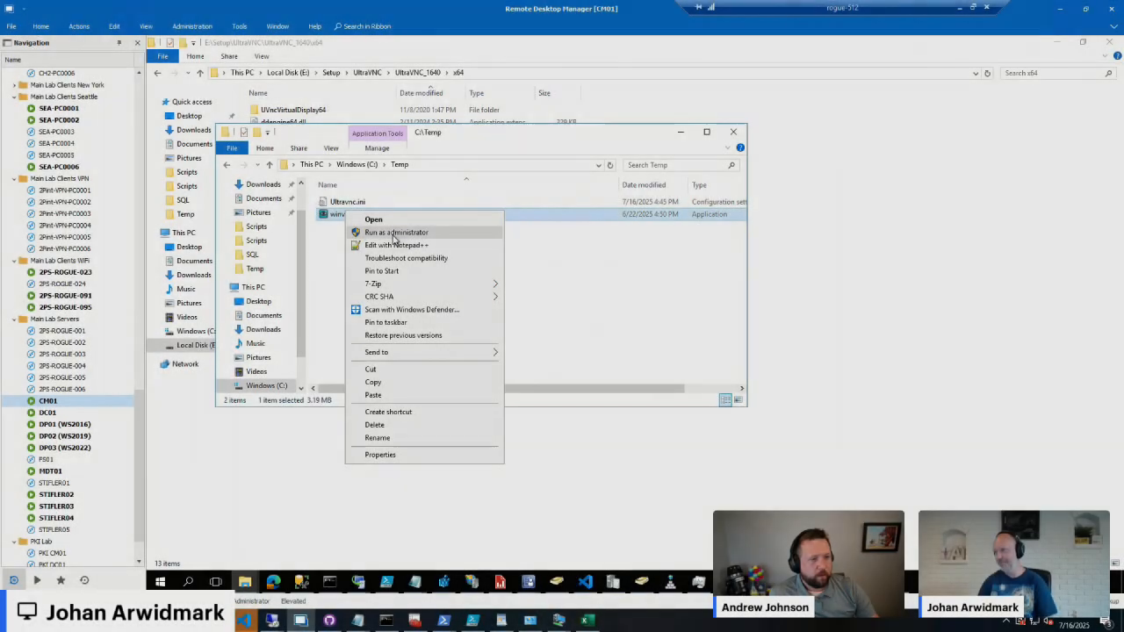
left_click(396, 232)
left_click(574, 388)
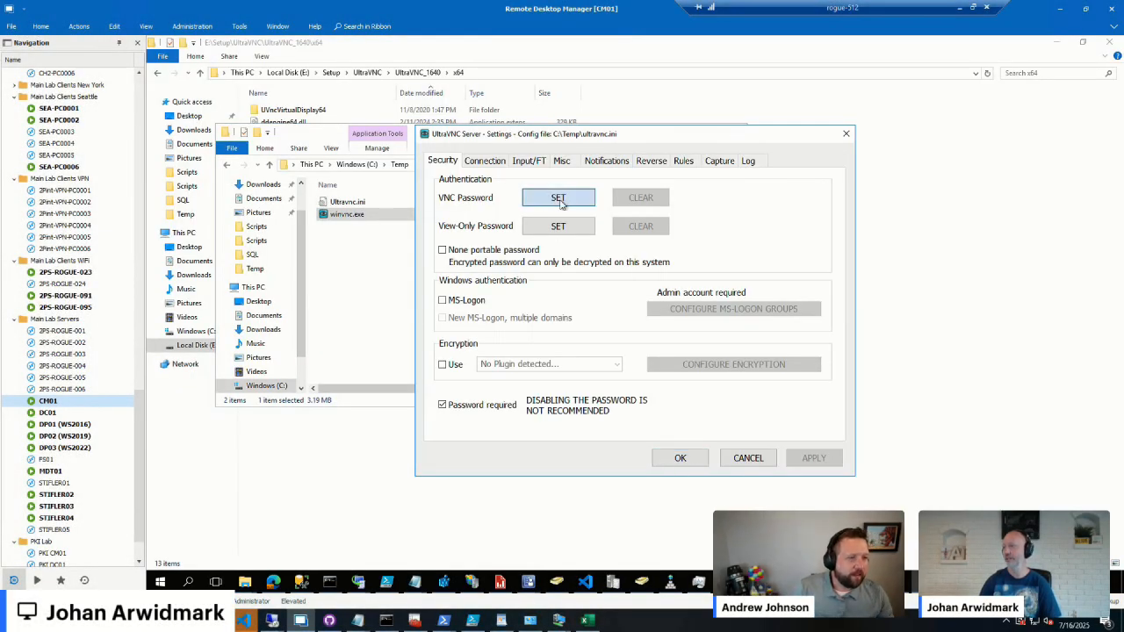
Step: Set and confirm the VNC password in the UltraVNC Server security settings, and save them to C:\Temp\ultravnc.ini
left_click(559, 198)
type("••••••••")
key("Tab")
type("••••••••")
key("Return")
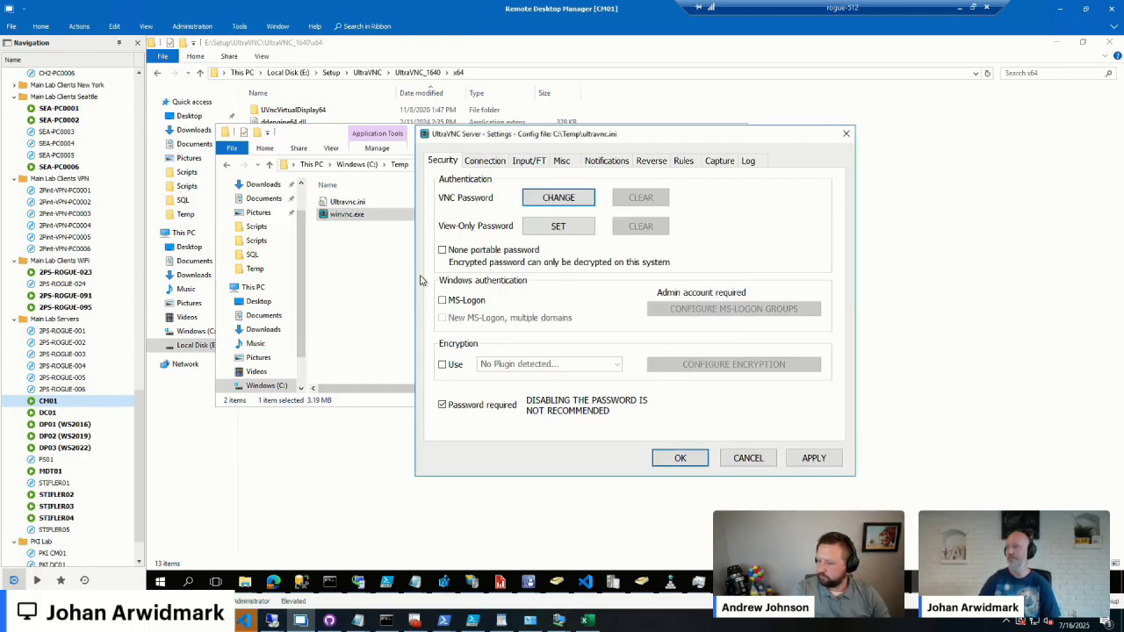
left_click(676, 459)
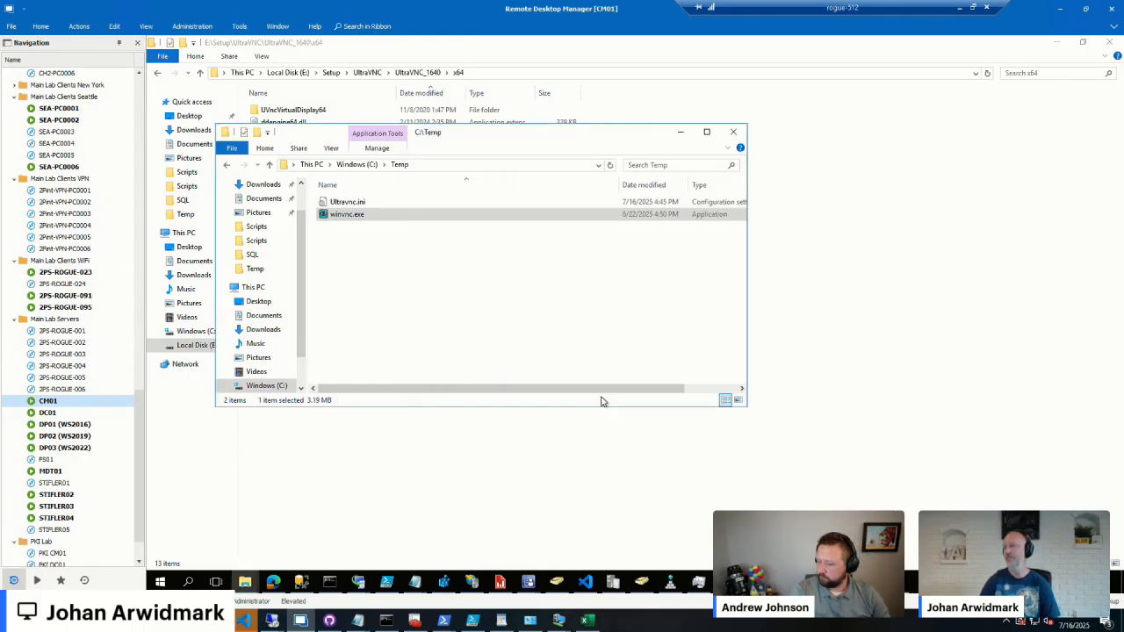
Step: Open Ultravnc.ini in C:\Temp, examine the saved settings including the passwd entry under [UltraVNC], and close the file
double_click(335, 207)
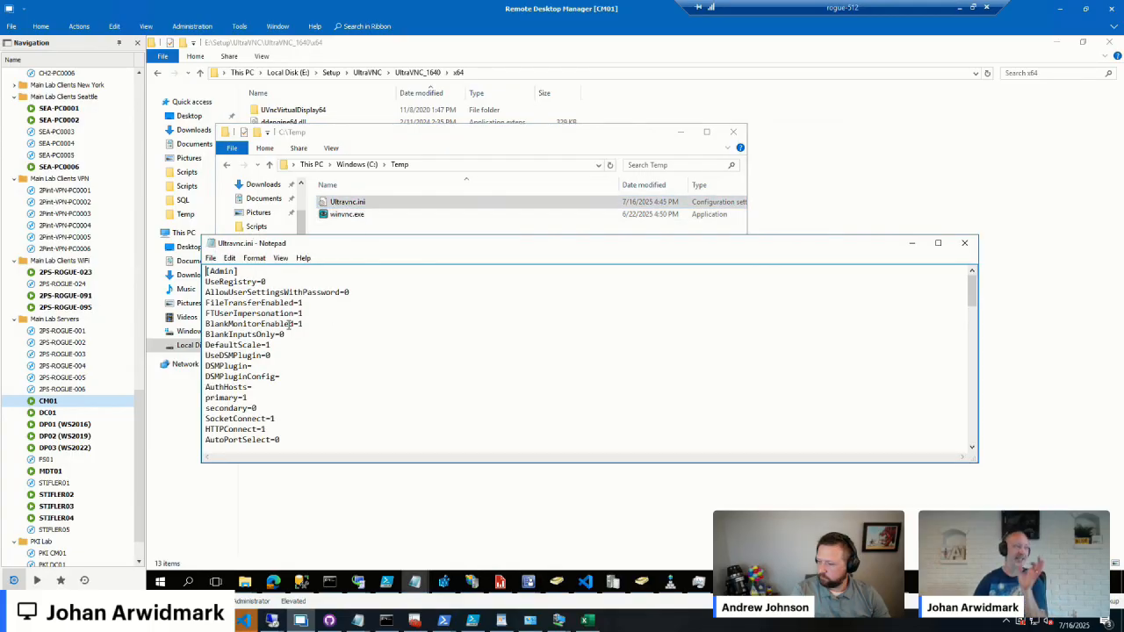
scroll(283, 324, "down", 18)
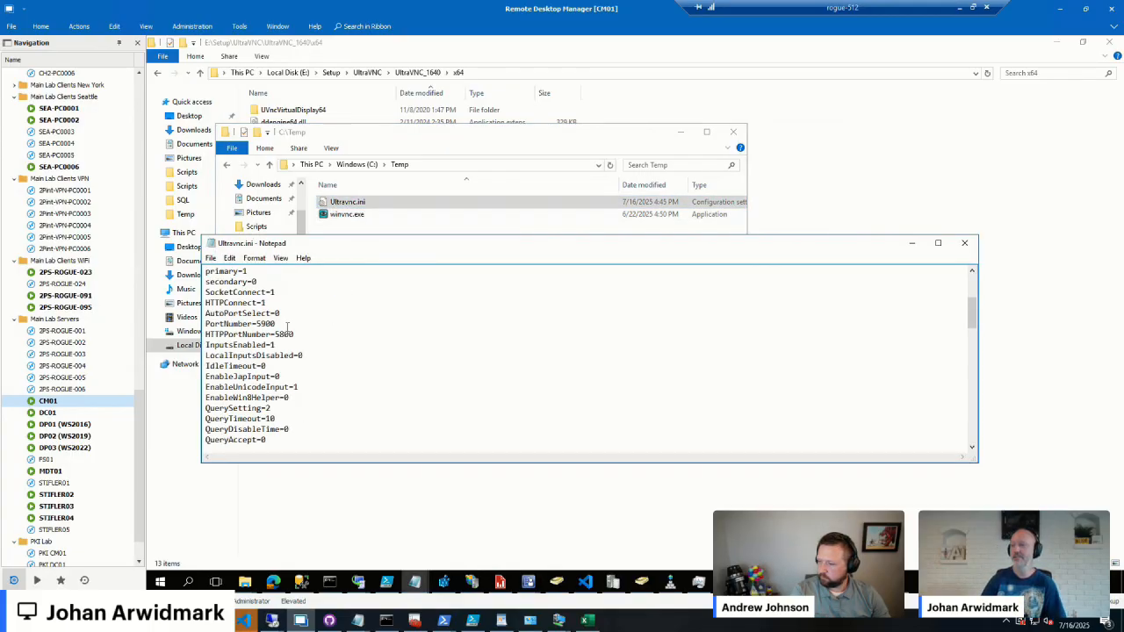
scroll(292, 400, "down", 3)
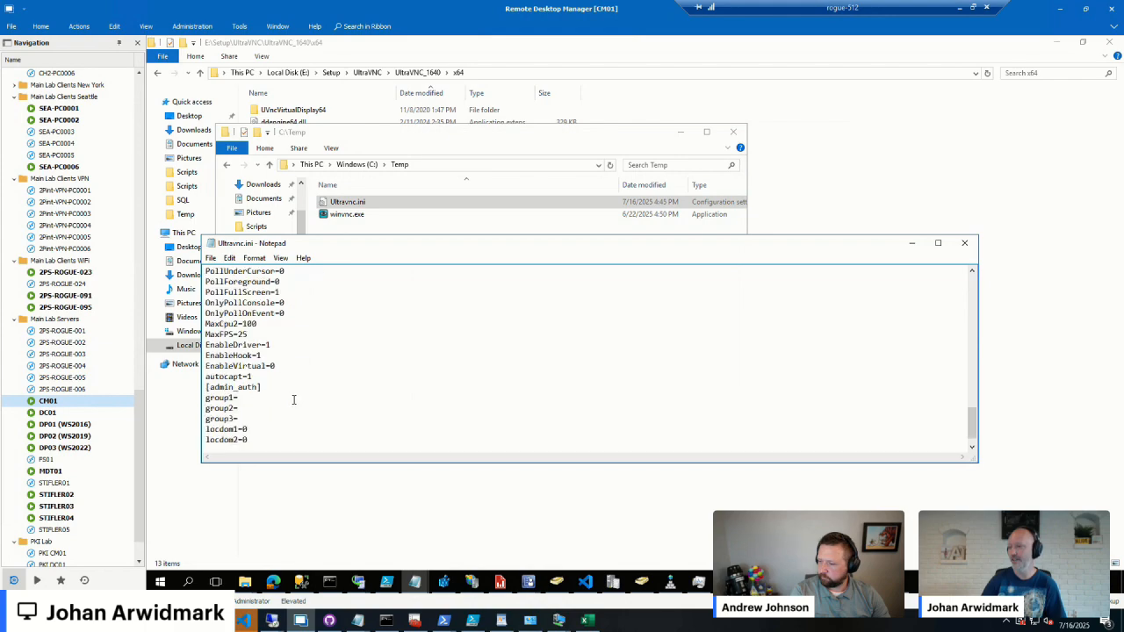
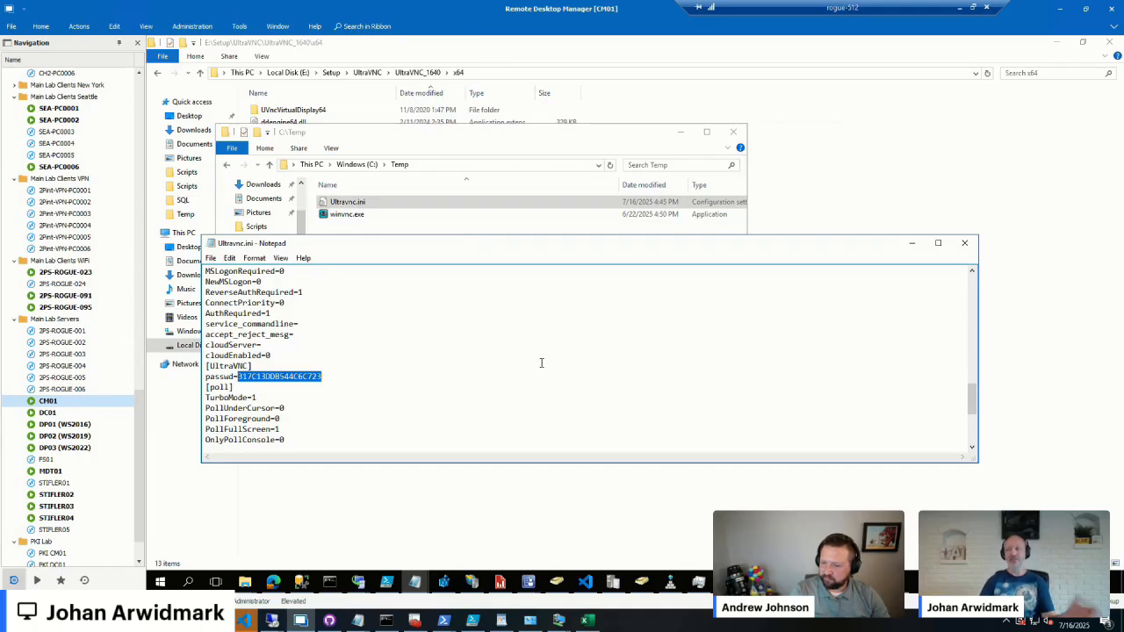
left_click(965, 245)
left_click(356, 332)
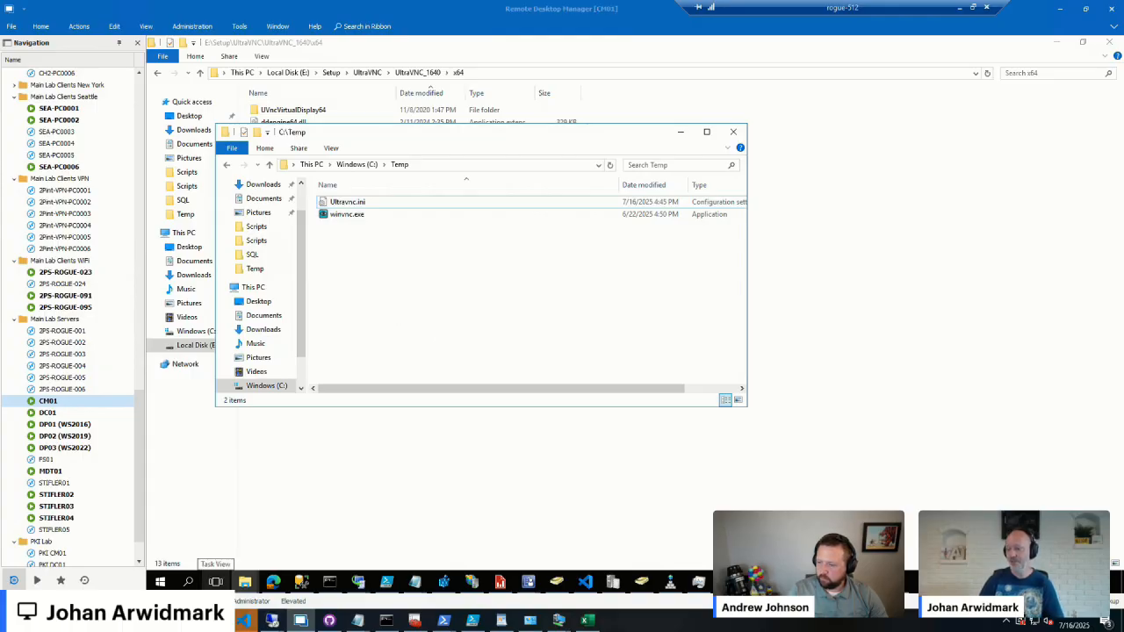
Step: Switch to Hyper-V Manager and select the TEST01-ISO virtual machine and its Clean with ISO checkpoint
left_click(110, 583)
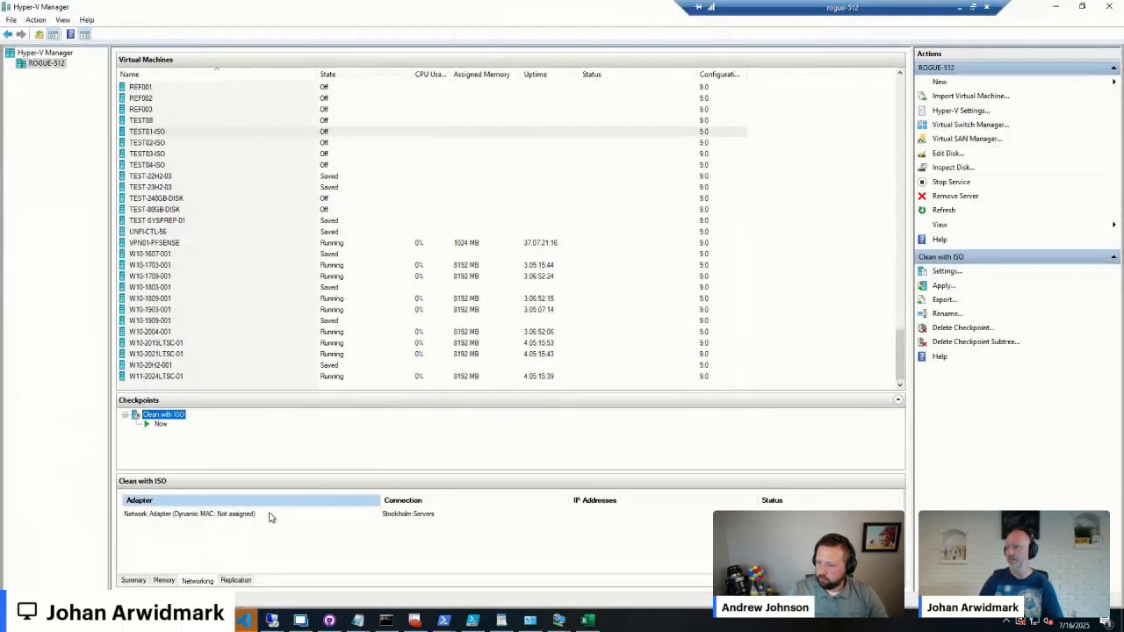
left_click(169, 265)
left_click(176, 121, "ctrl")
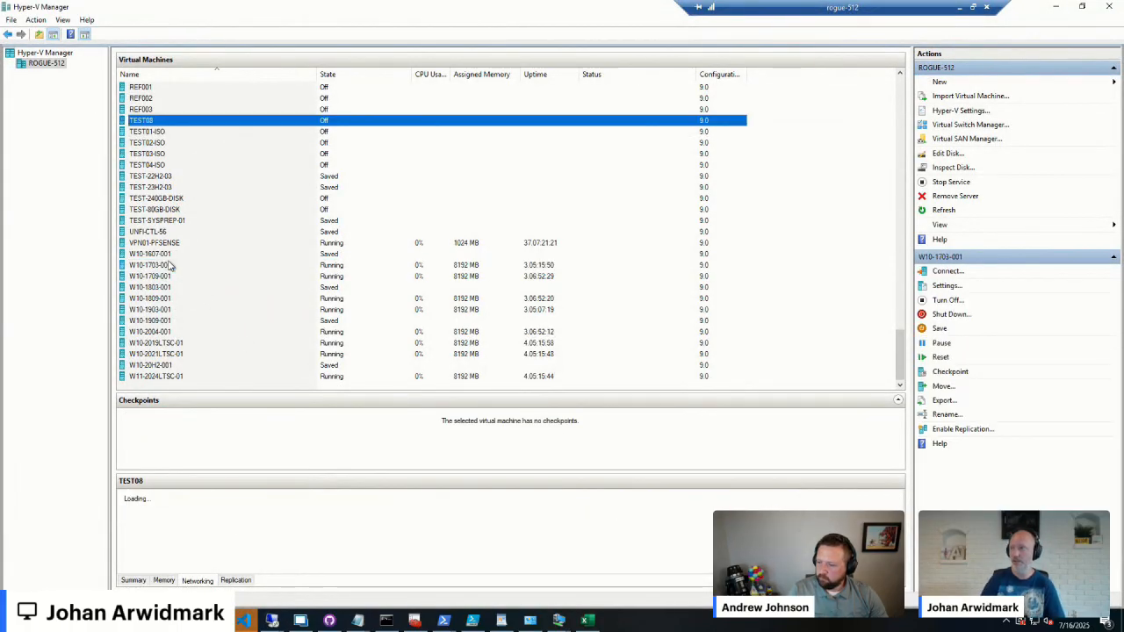
left_click(165, 131)
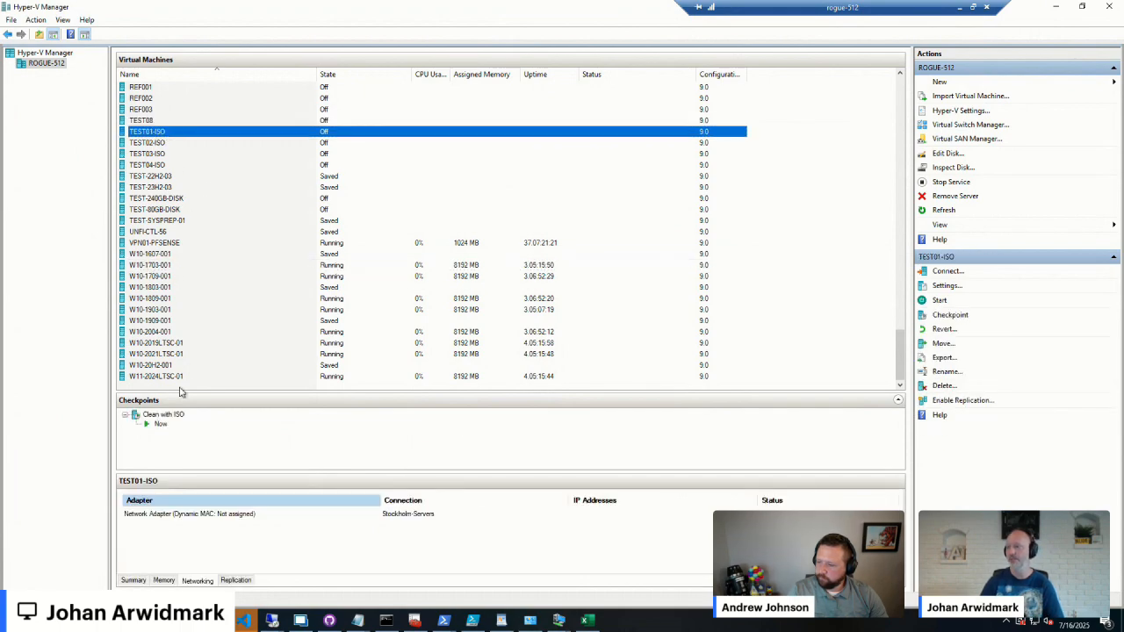
right_click(180, 417)
key("Escape")
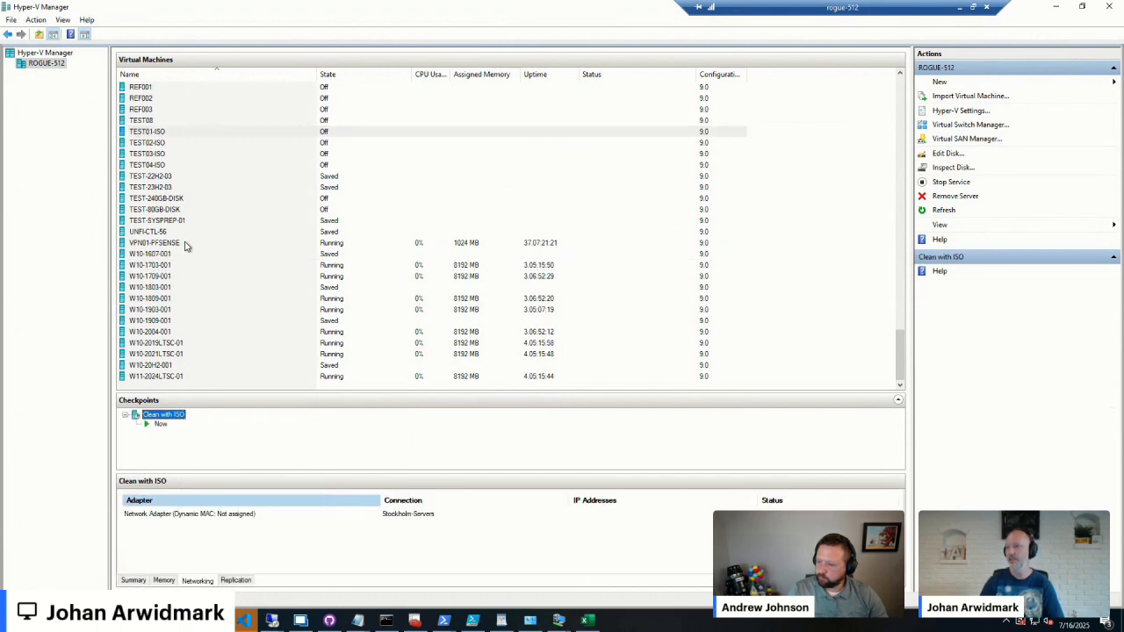
Step: Open the TEST01-ISO virtual machine's connection window and set its network adapter to the New York virtual switch
double_click(162, 131)
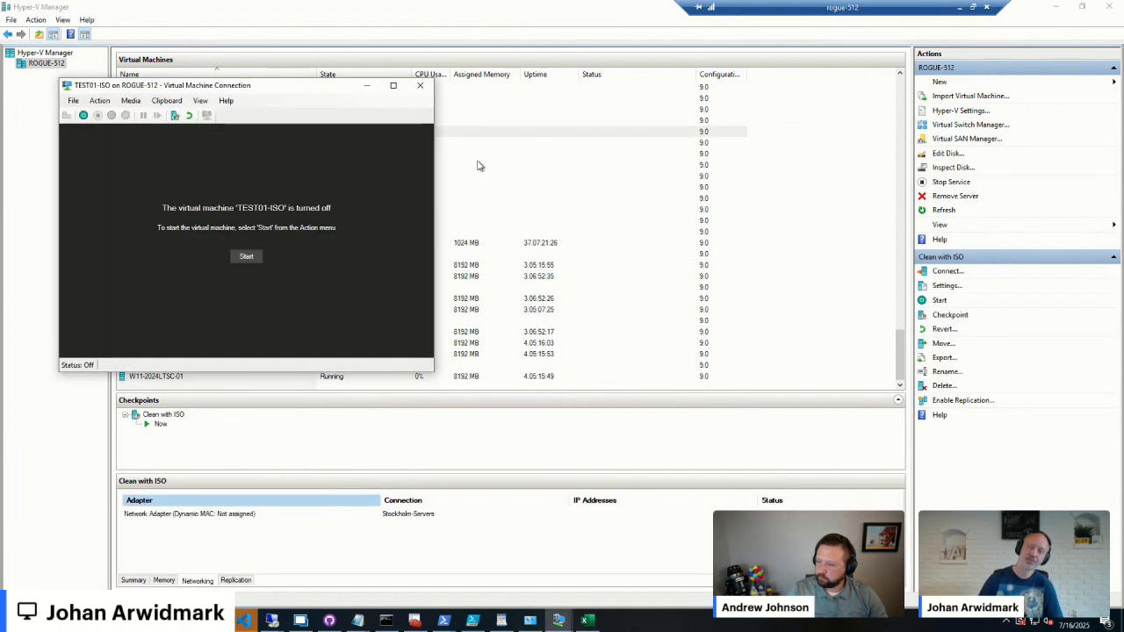
left_click(73, 100)
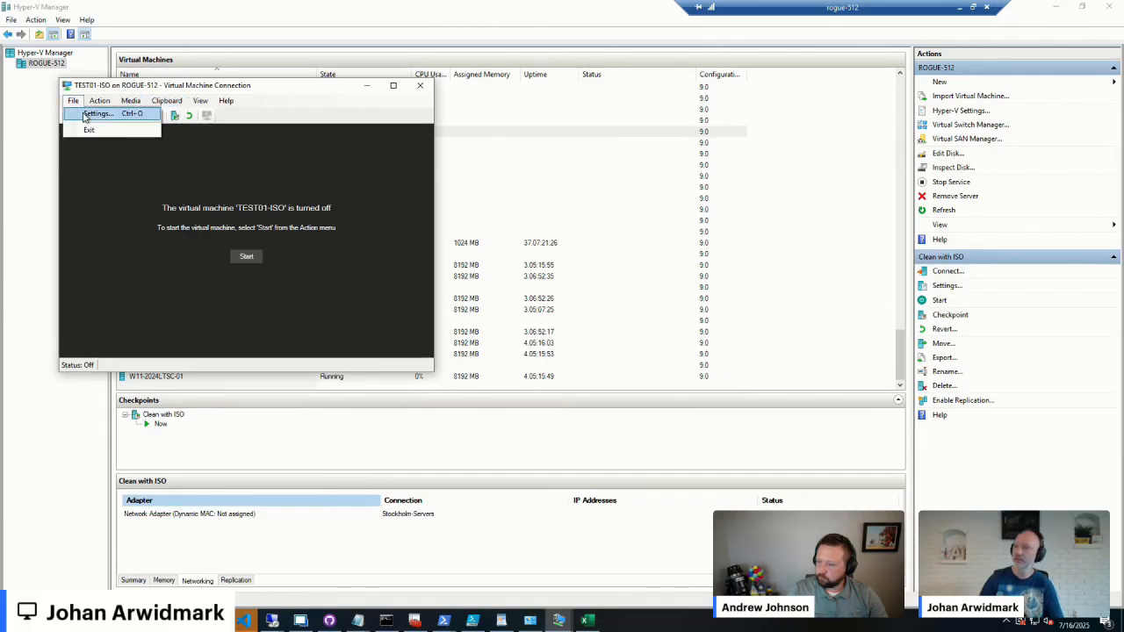
left_click(88, 113)
left_click(408, 298)
left_click(548, 188)
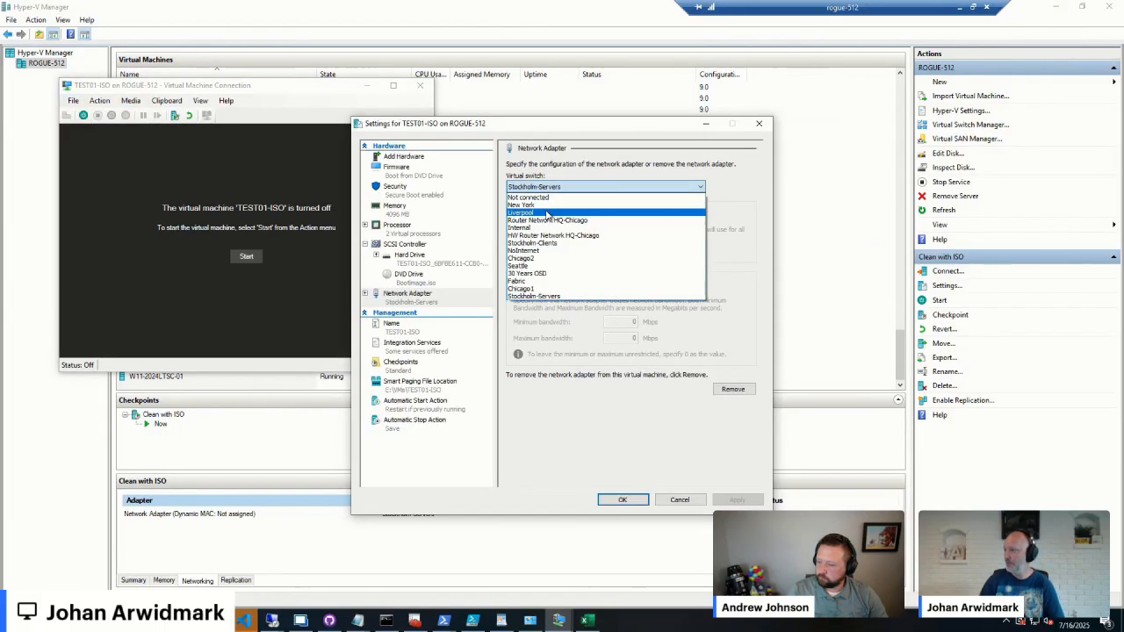
left_click(544, 214)
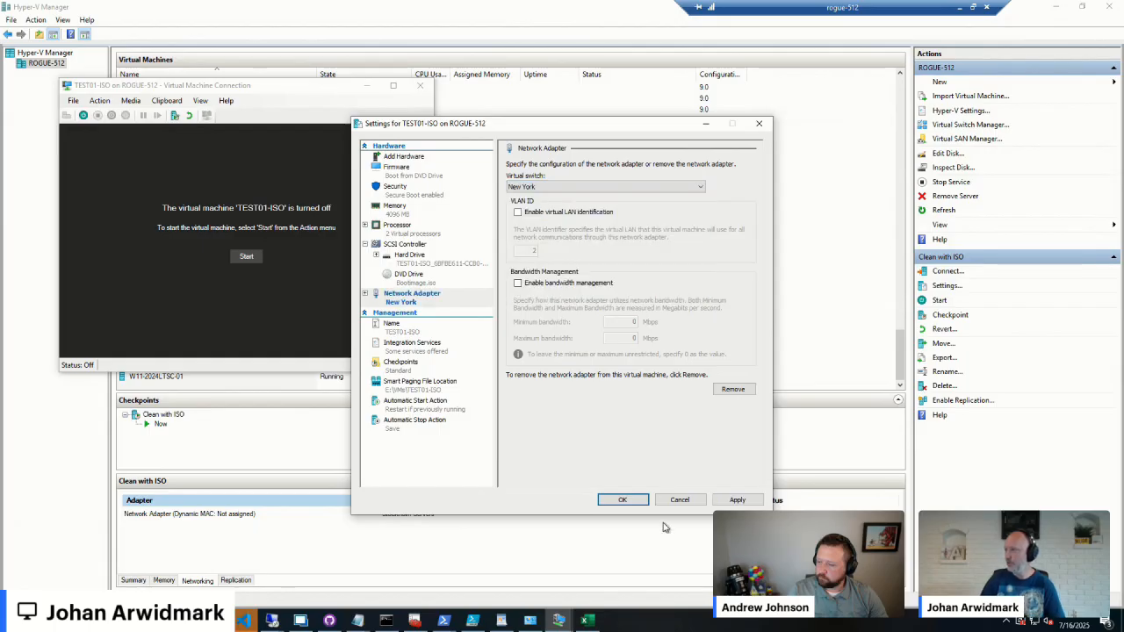
left_click(622, 500)
Step: Start TEST01-ISO, boot it to the Task Sequence Wizard, and bring up a command prompt
left_click(249, 258)
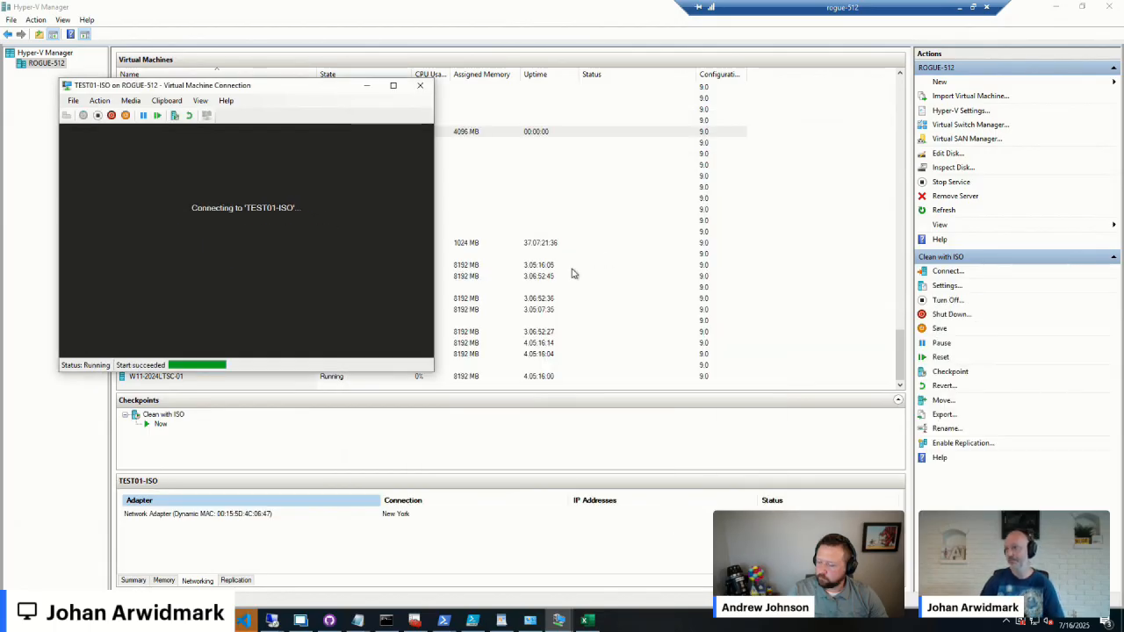
key("Return")
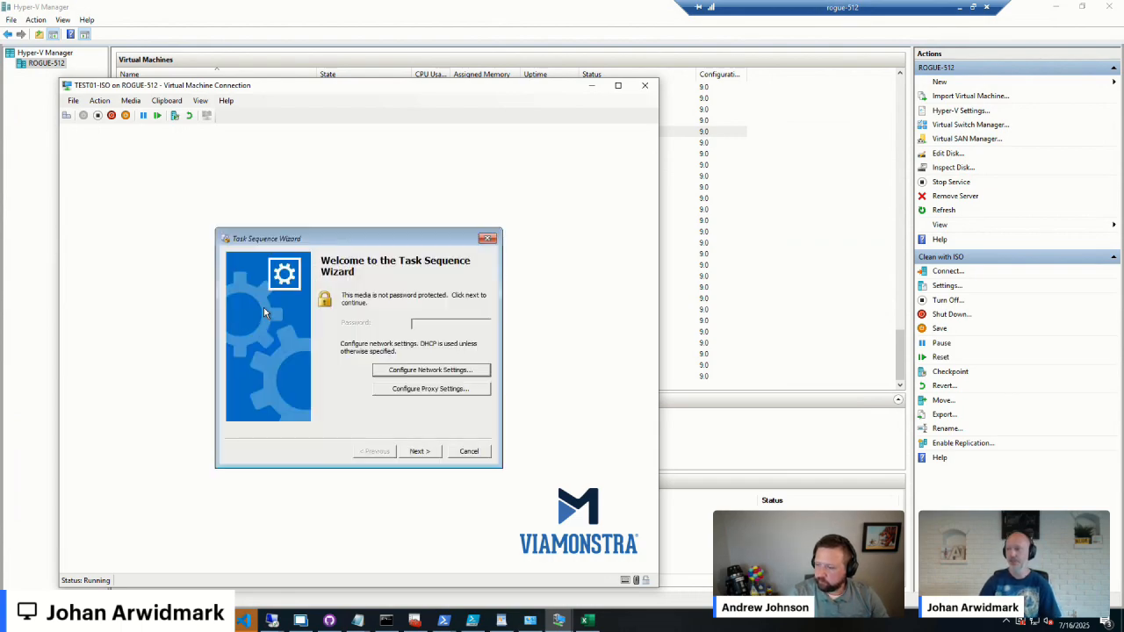
key("F8")
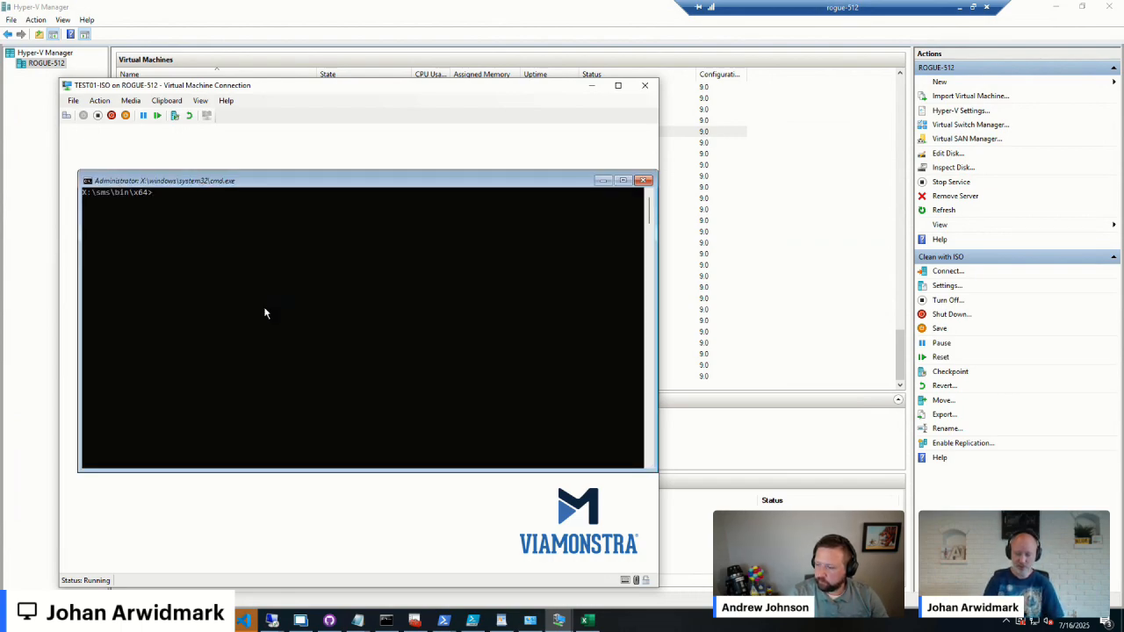
Step: Try to map drive F: to \cm01\c$ with net use, using the viamonstra domain admin account
type("net use f: \\\\cm01\\c$ /u:vi")
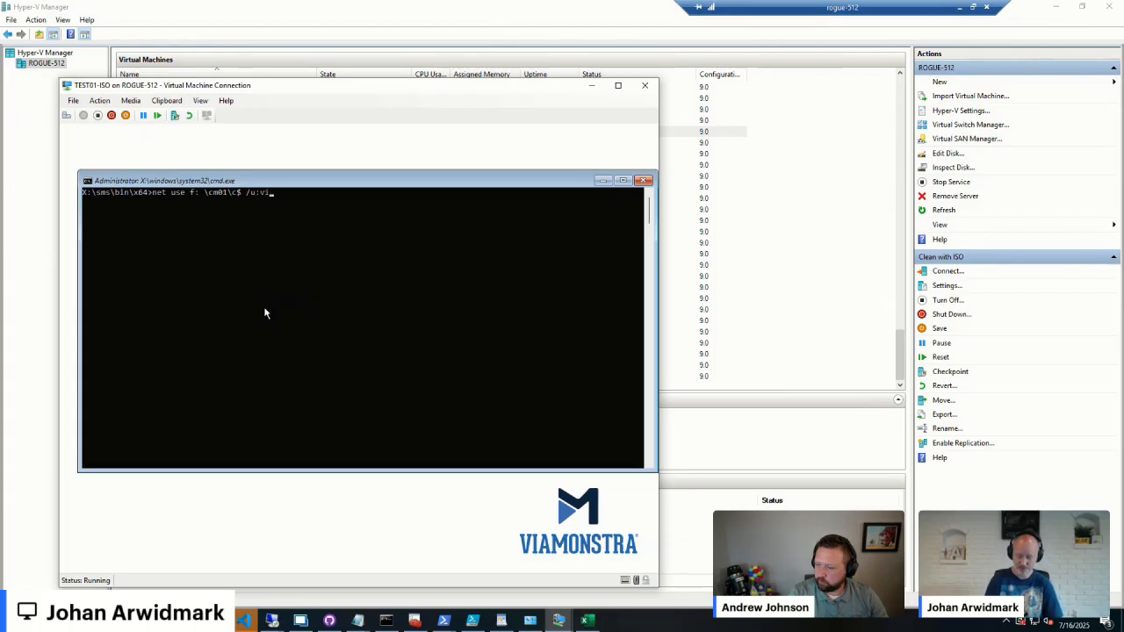
type("nstra\\admjoar")
key("Return")
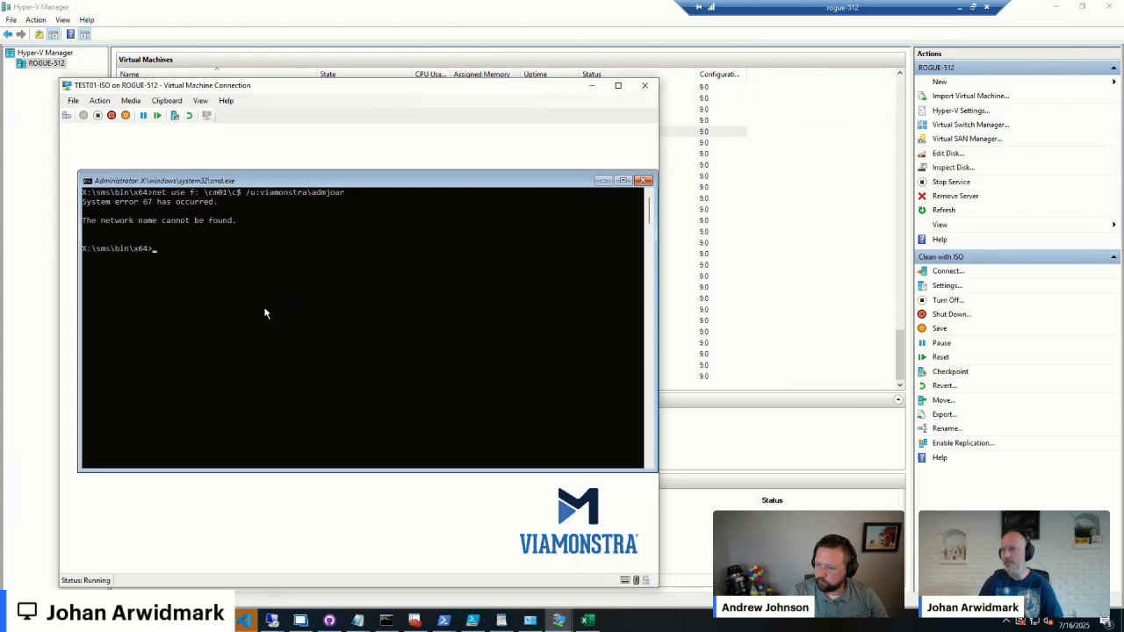
Step: Correct the net use path to \\cm01\c$, map it as drive F:, and enter the domain account's password
key("Up")
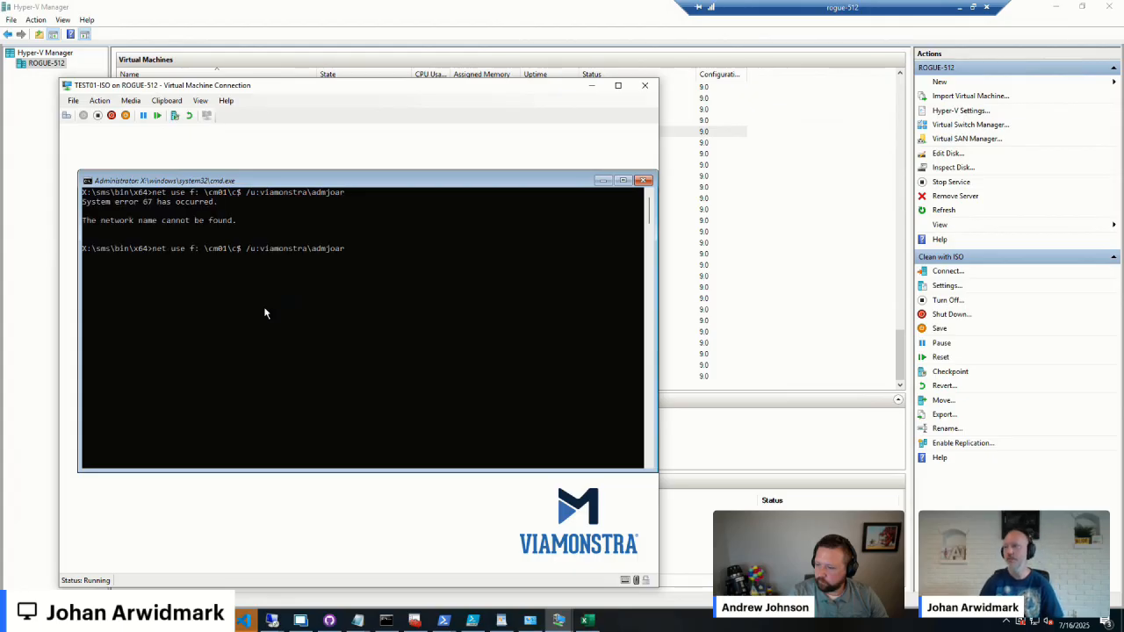
key("Left")
key("Left")
key("Left")
key("Left")
key("Left")
key("Left")
key("Left")
key("Left")
key("Left")
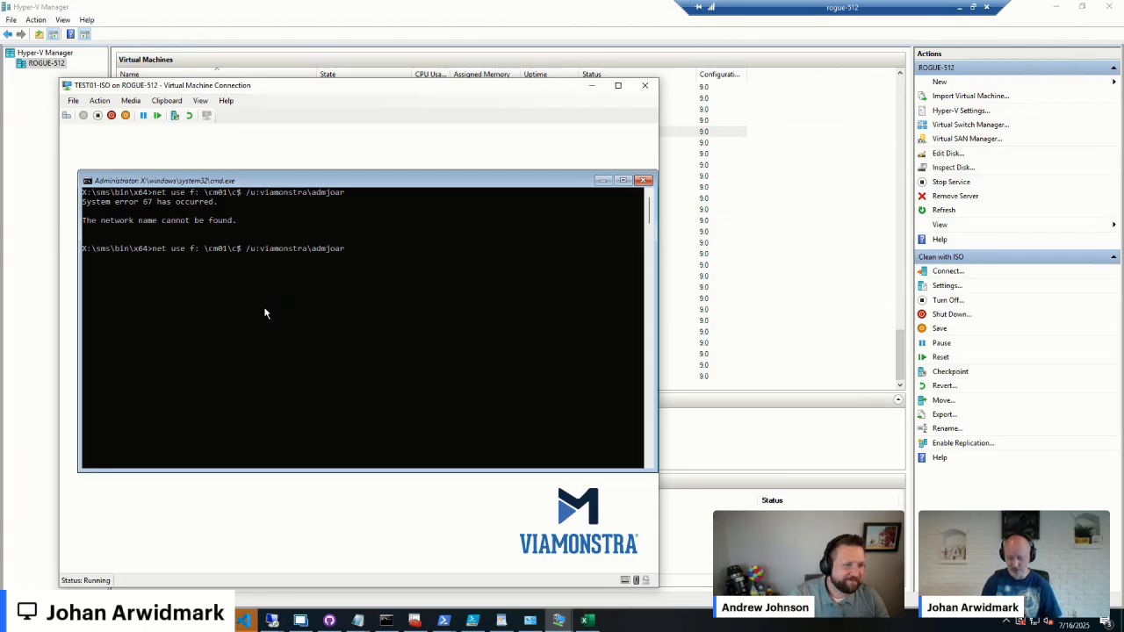
type("\\")
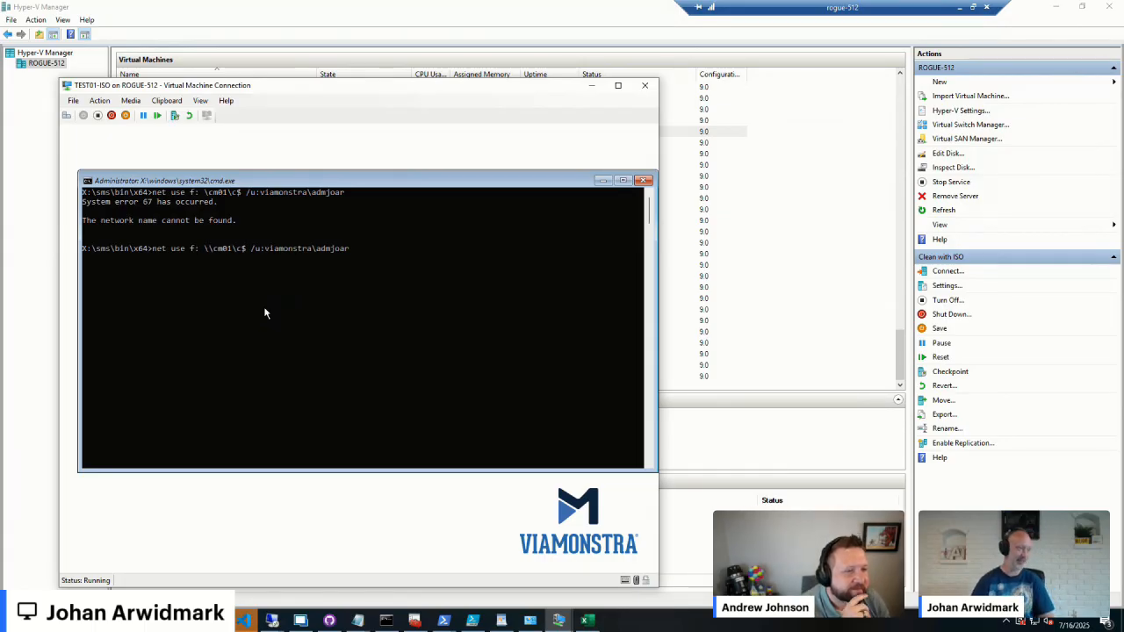
key("End")
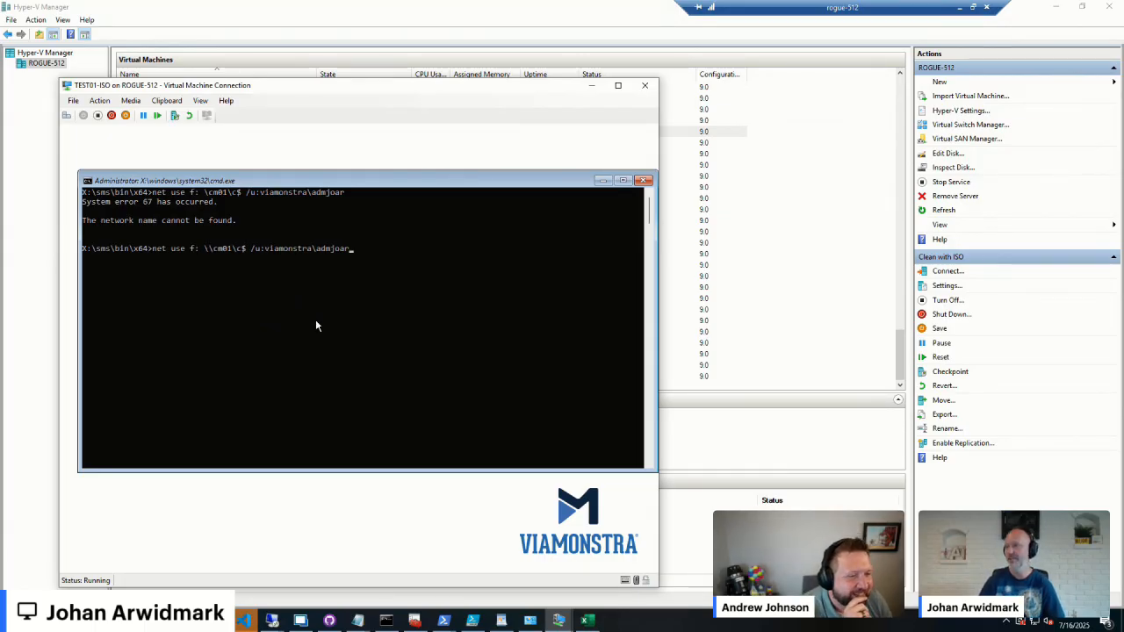
scroll(318, 326, "up", 2)
key("Return")
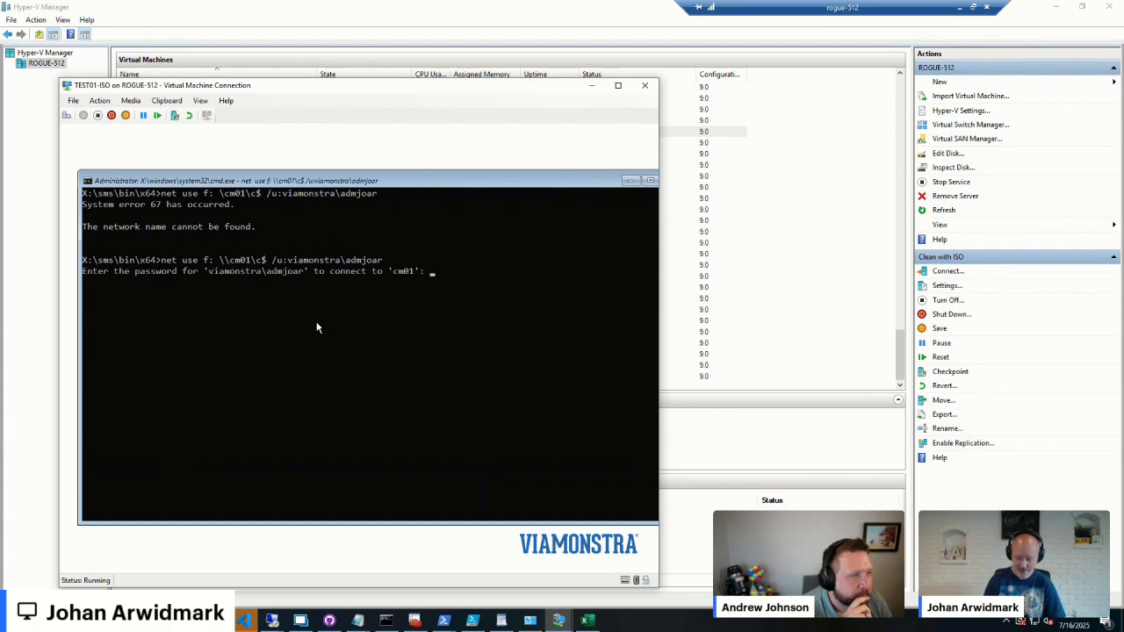
key("Return")
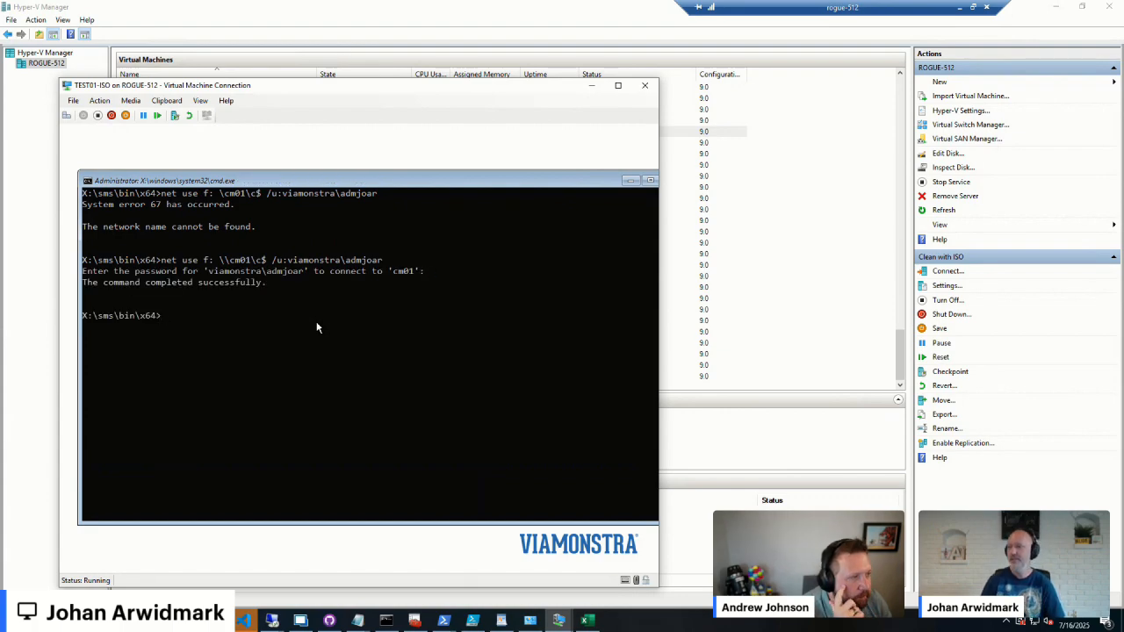
Step: Change to the Temp folder on drive F: and list its contents
type("f:")
key("Return")
type("cd")
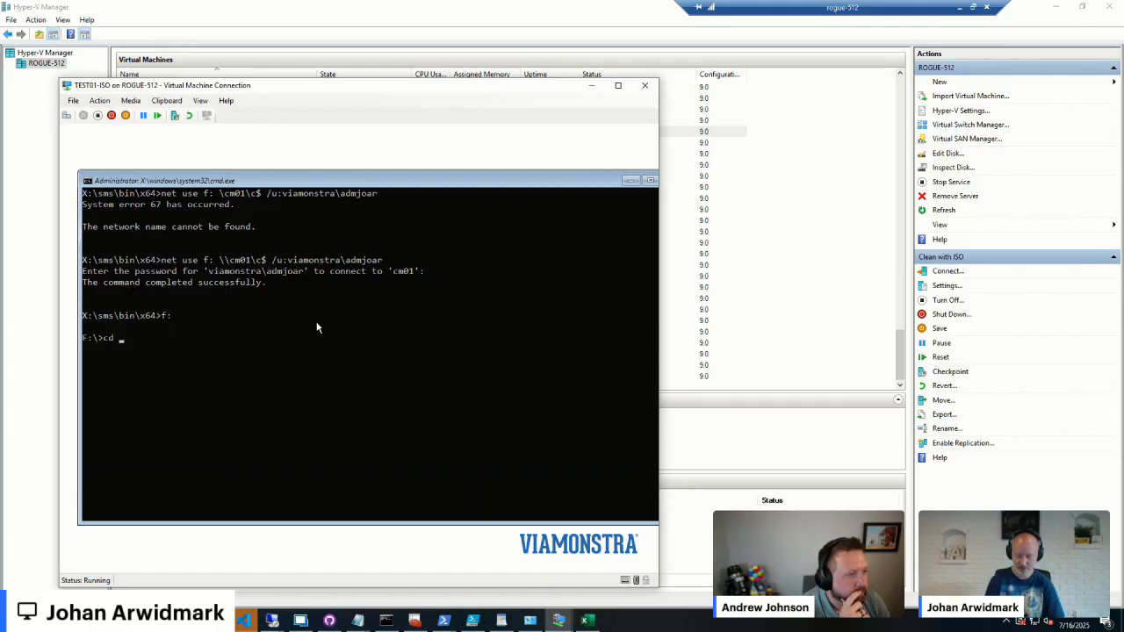
type(" Temp")
key("Return")
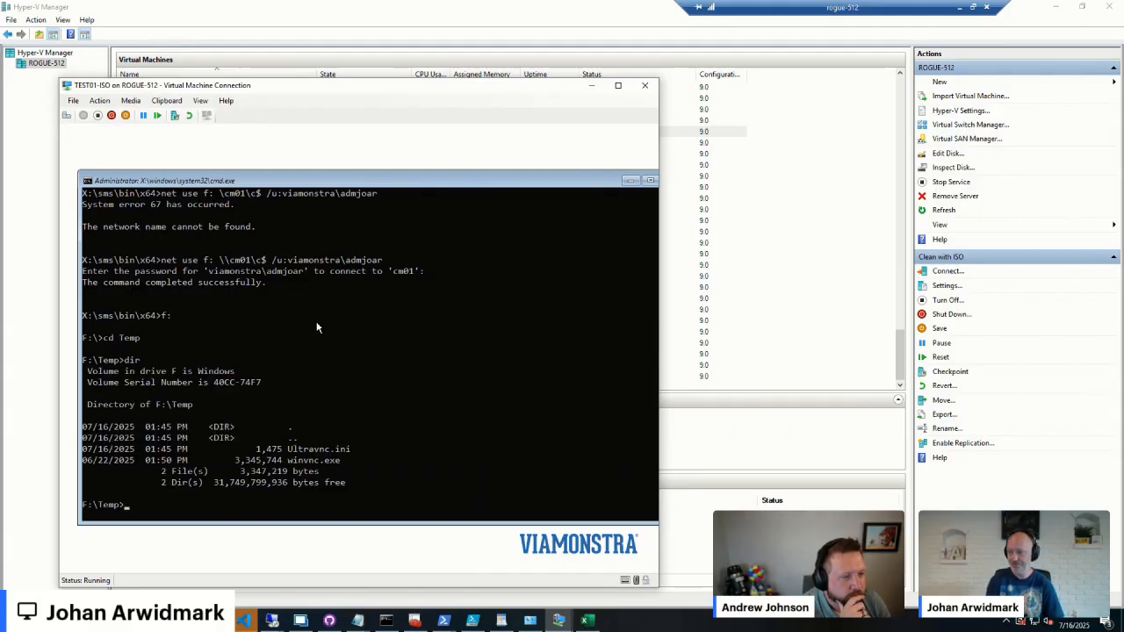
Step: Create the folder X:\UltraVNC and copy all files from F:\Temp into it
type("md x:\\UltraVNC")
key("Return")
type("copy . x:\\UltraVNC")
key("Return")
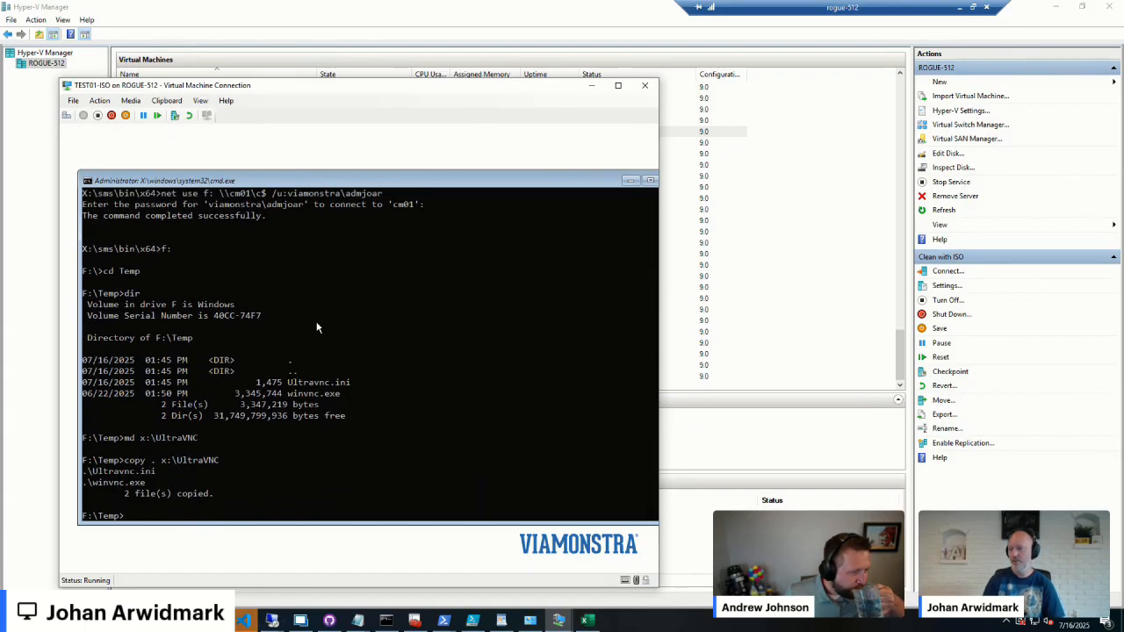
Step: Change the command prompt's working directory to X:\UltraVNC
type("x:")
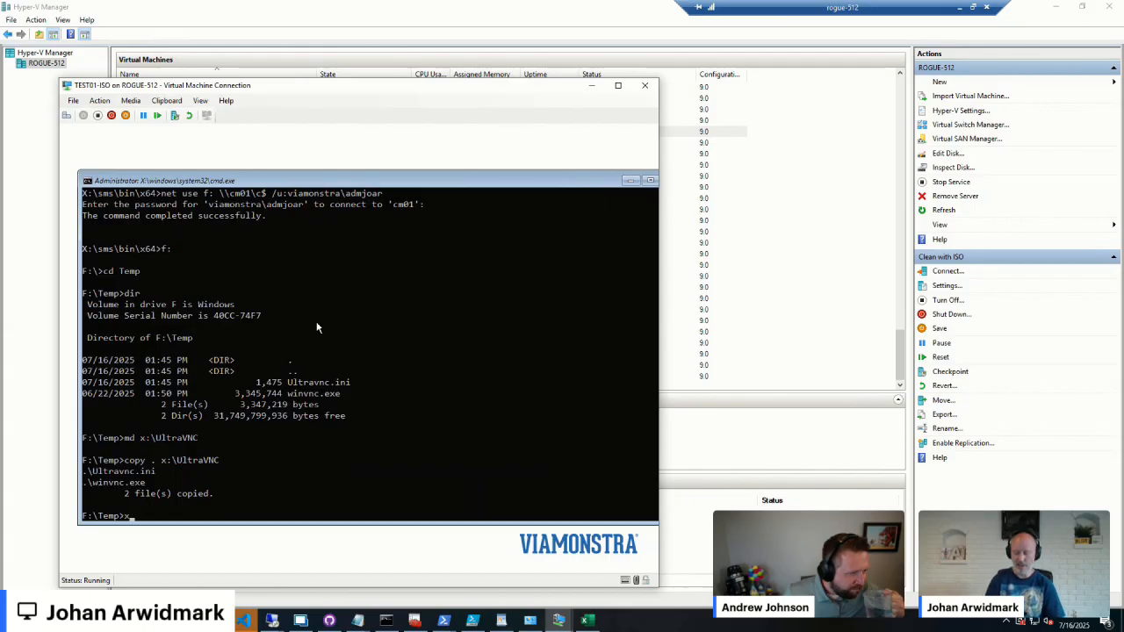
key("Return")
type("cd\\")
key("Return")
type("cd ")
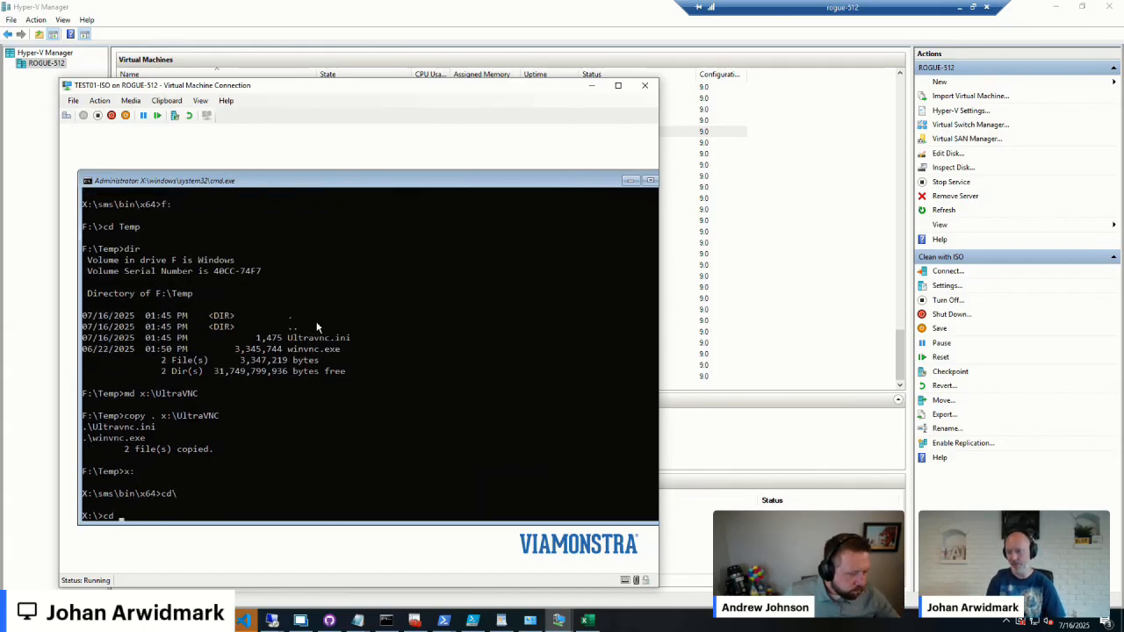
type("ul")
key("Tab")
key("Return")
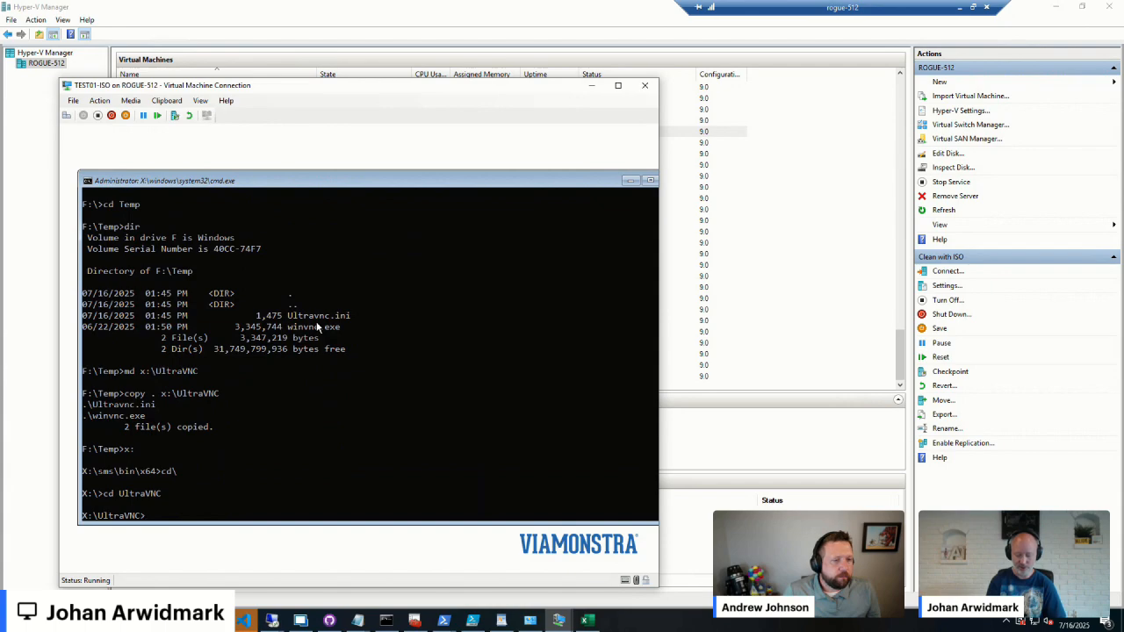
Step: Run winvnc.exe in the virtual machine and display its IP configuration with ipconfig
type("wi")
key("Tab")
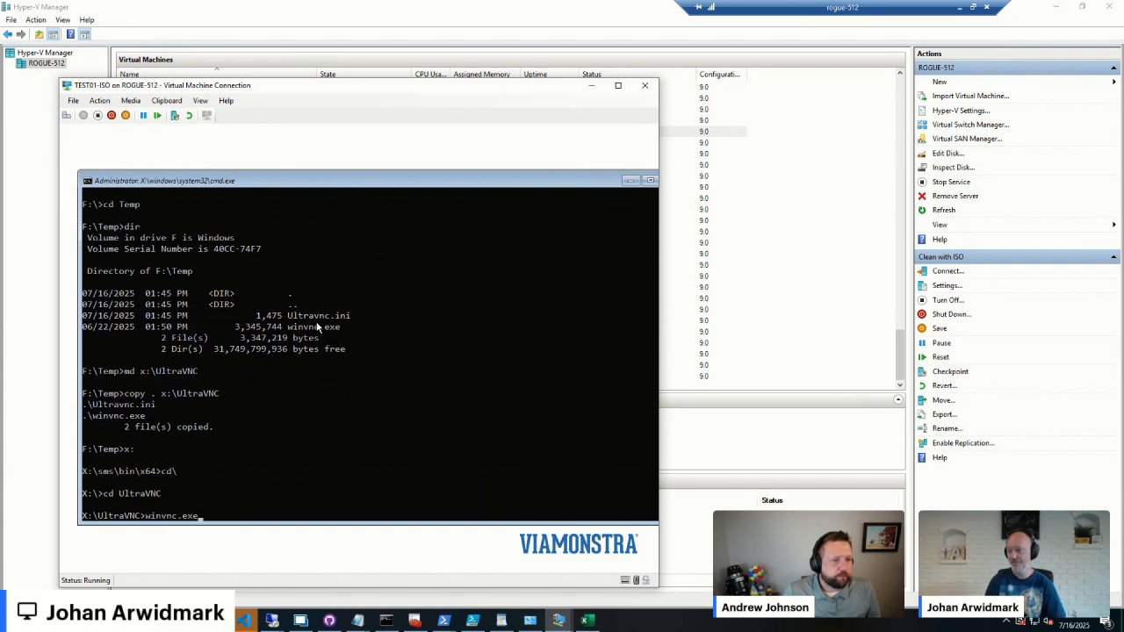
key("Return")
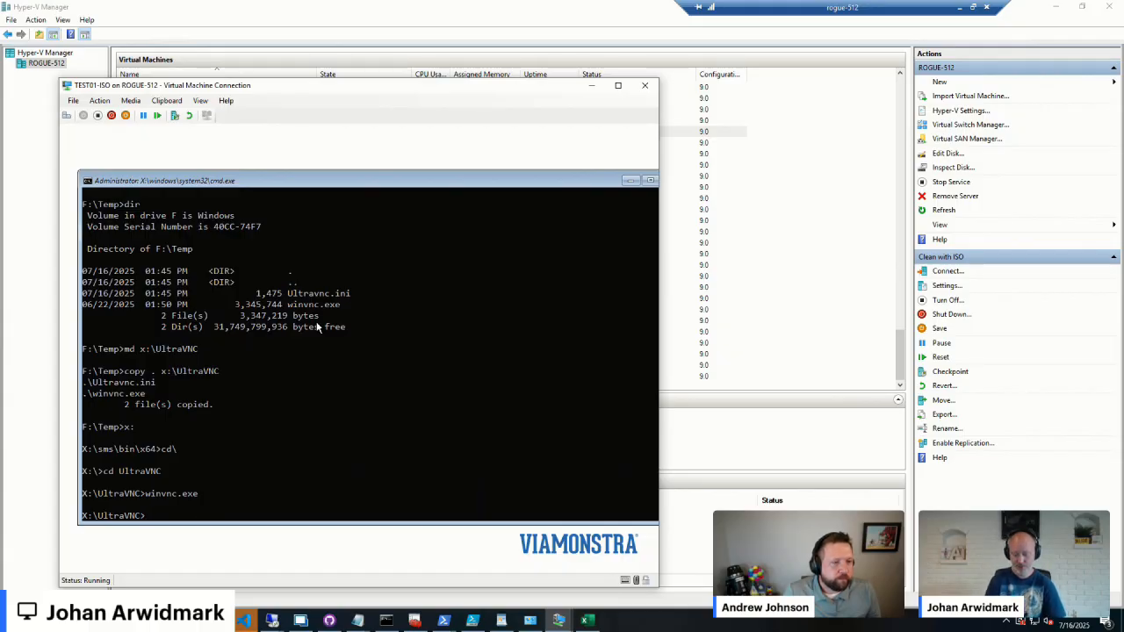
type("ipconfig")
key("Return")
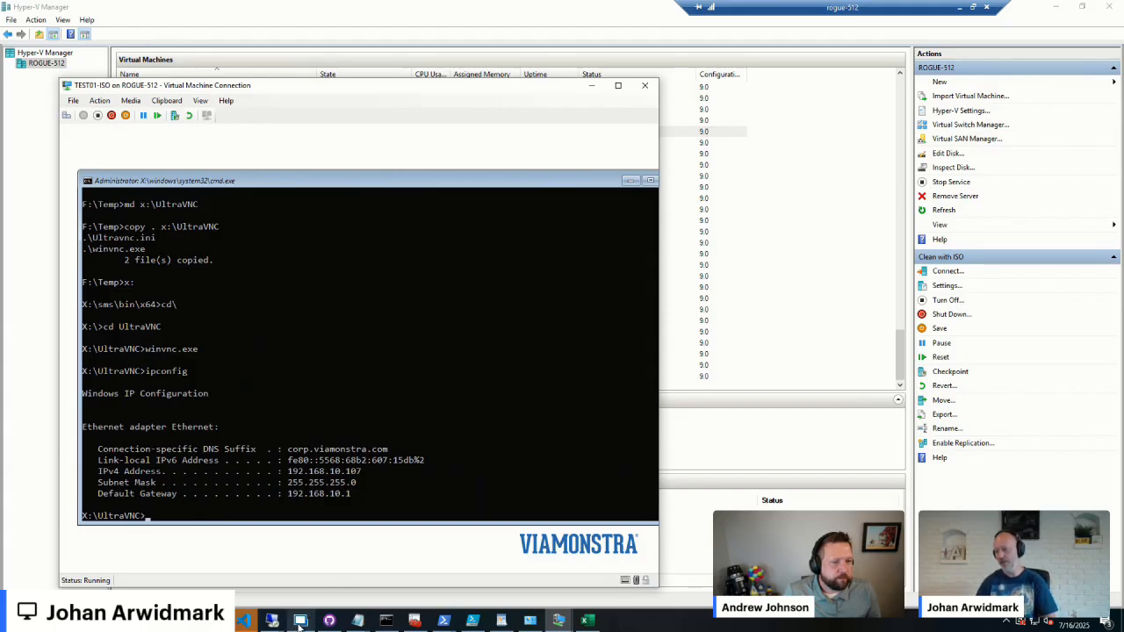
Step: Switch to the CM01 session in Remote Desktop Manager and try to connect UltraVNC Viewer to 192.168.10.107
mouse_move(300, 621)
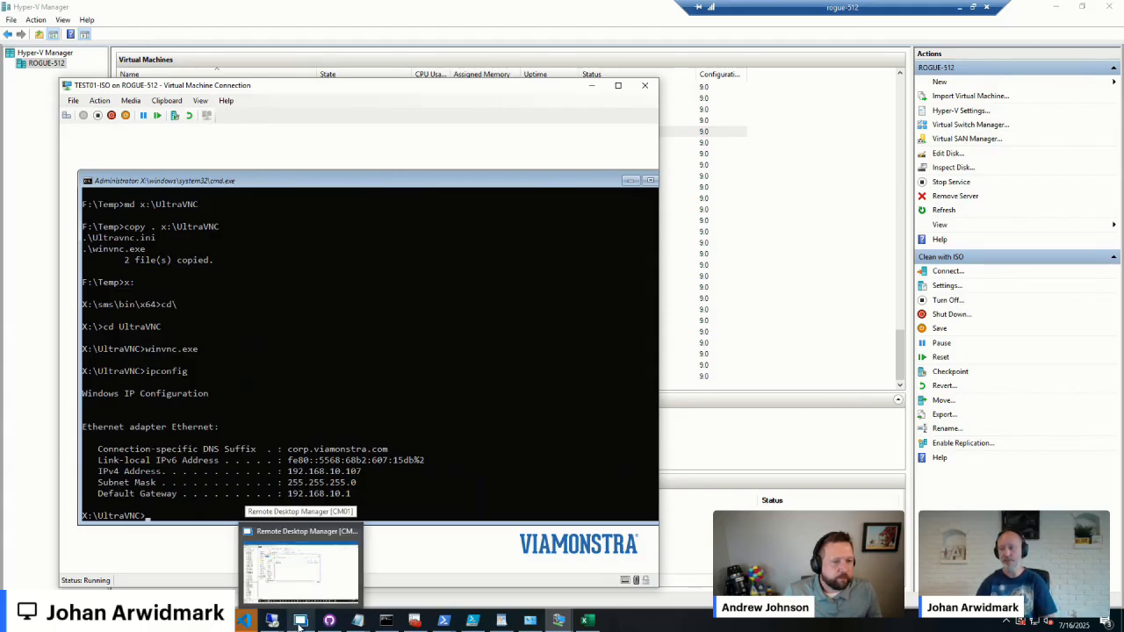
left_click(300, 621)
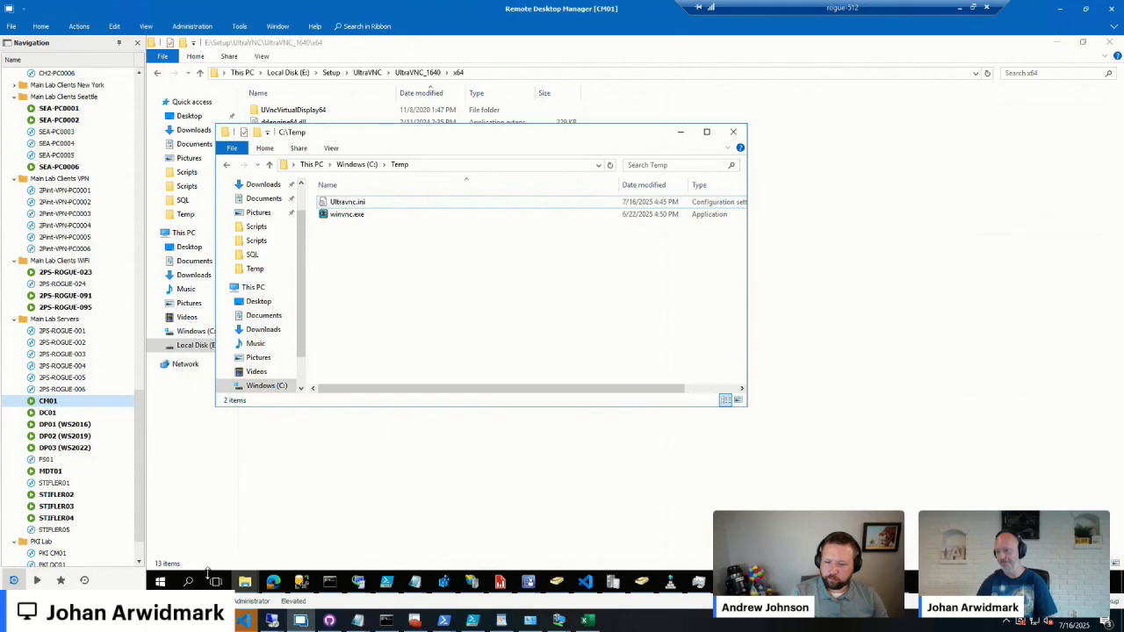
left_click(161, 583)
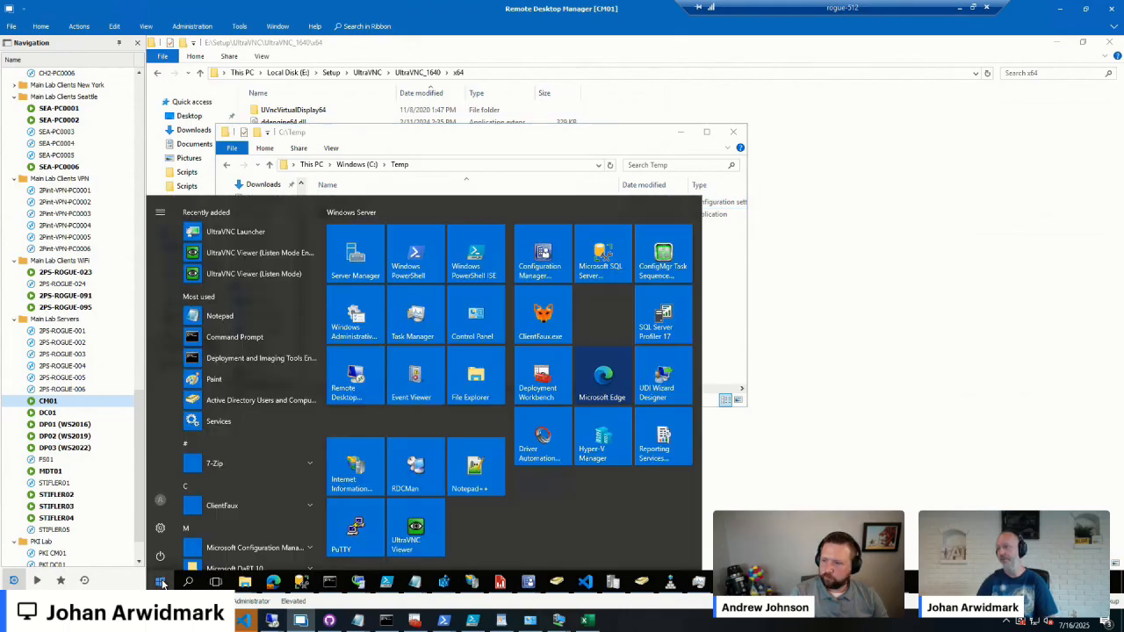
left_click(415, 539)
left_click(660, 162)
left_click(659, 162)
type("7")
left_click(766, 168)
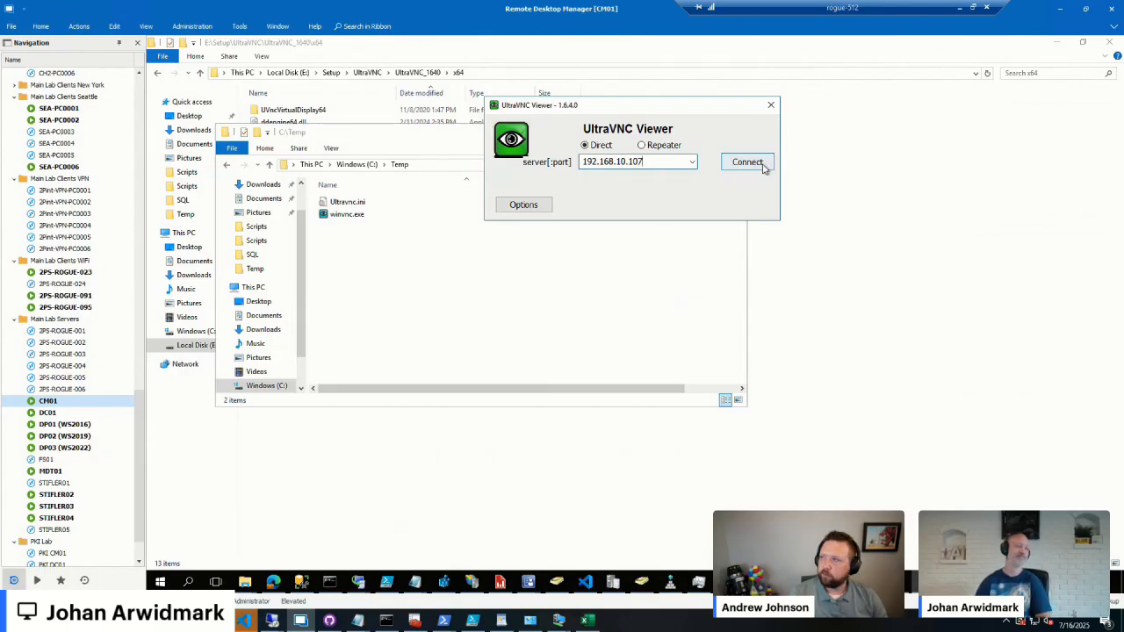
left_click(763, 169)
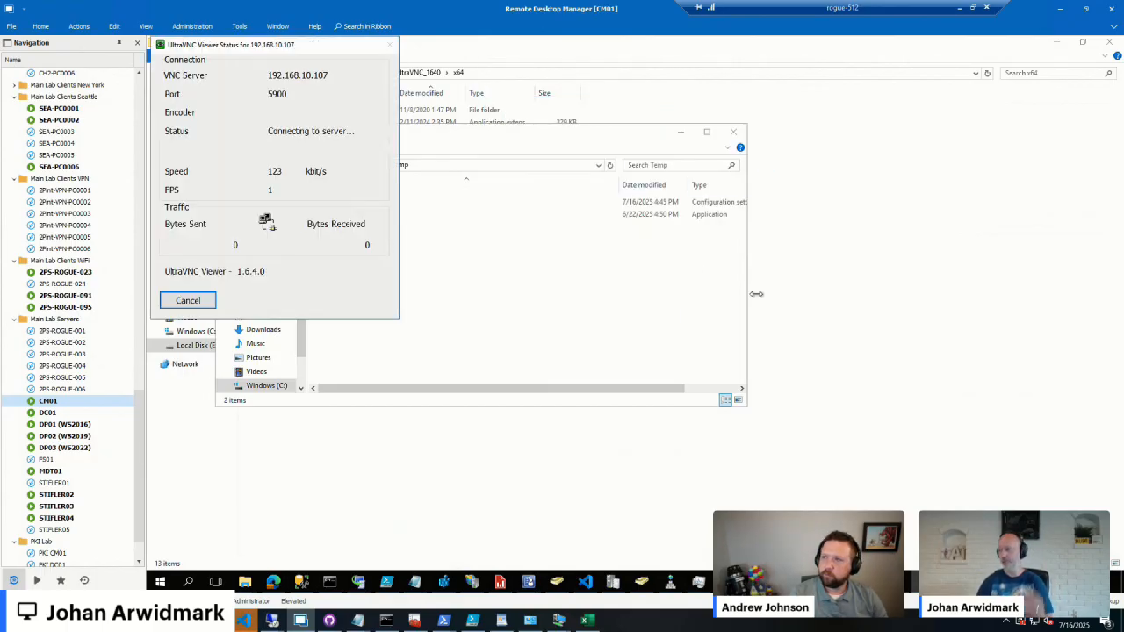
Step: Bring up the existing command prompt on CM01 and ping 192.168.10.107
left_click(868, 581)
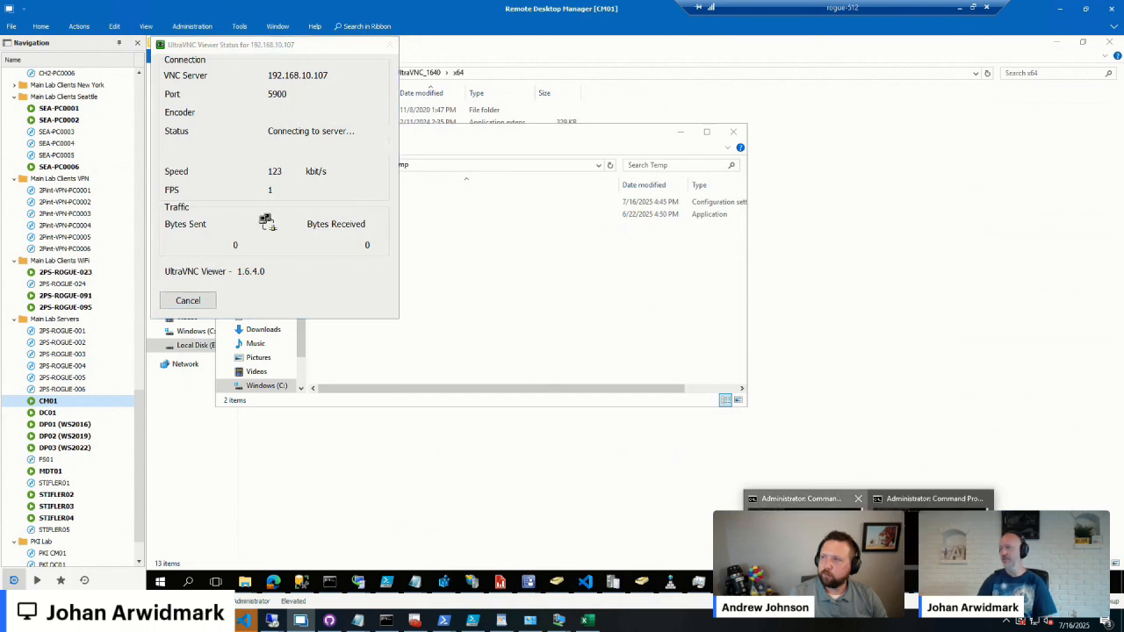
left_click(806, 537)
type("ping 192.168.10.1078")
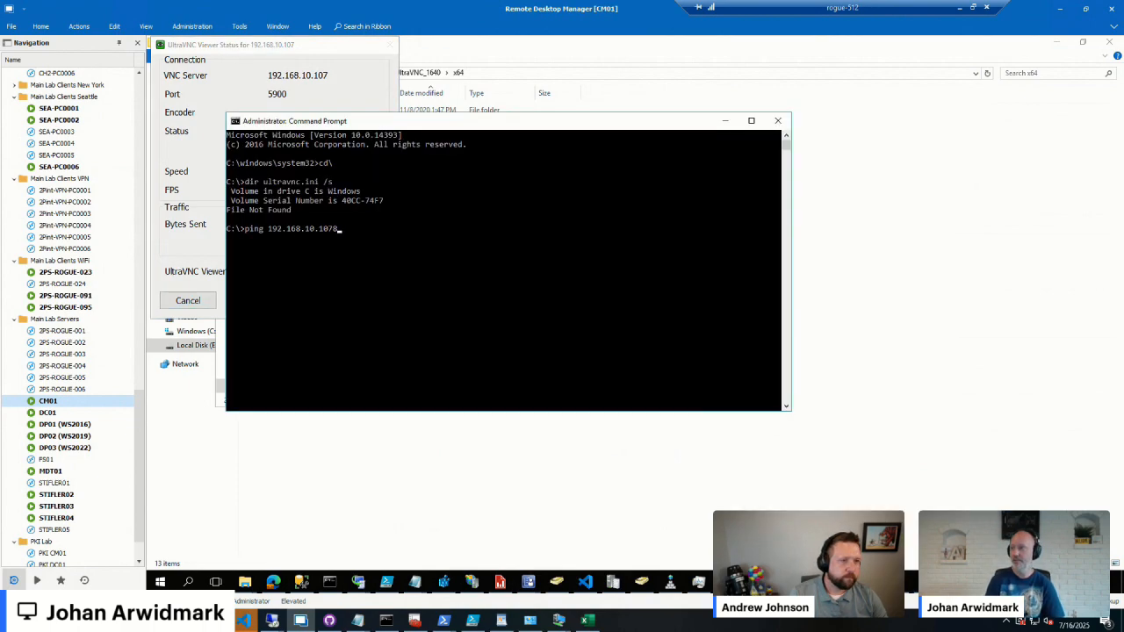
key("Return")
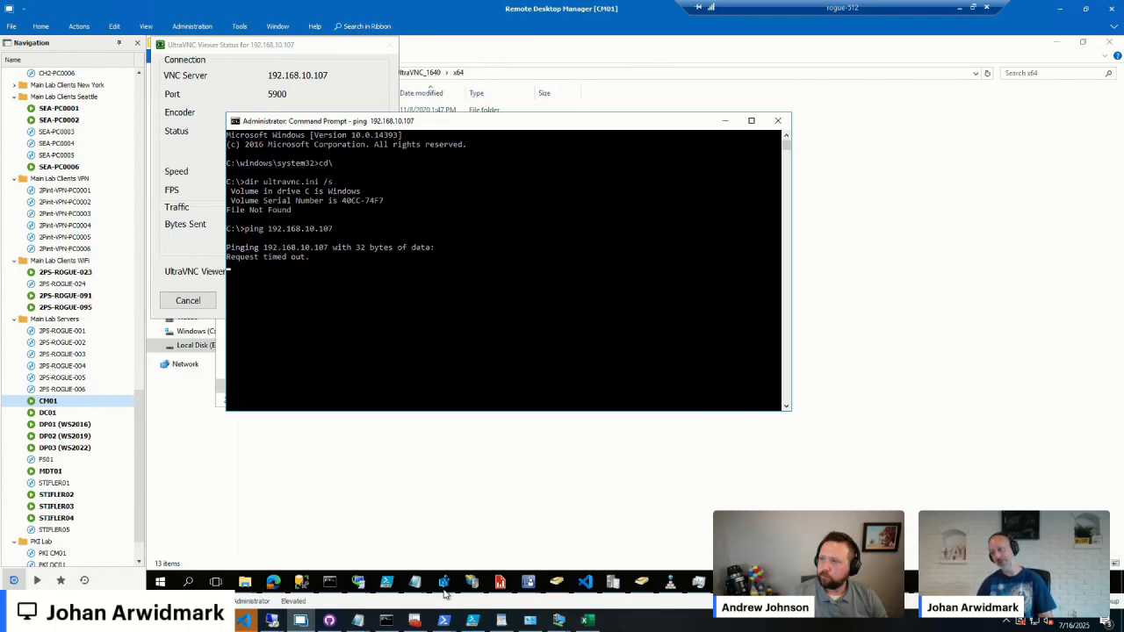
Step: Switch to the TEST01-ISO virtual machine and turn off its firewall with wpeutil disablefirewall
left_click(556, 623)
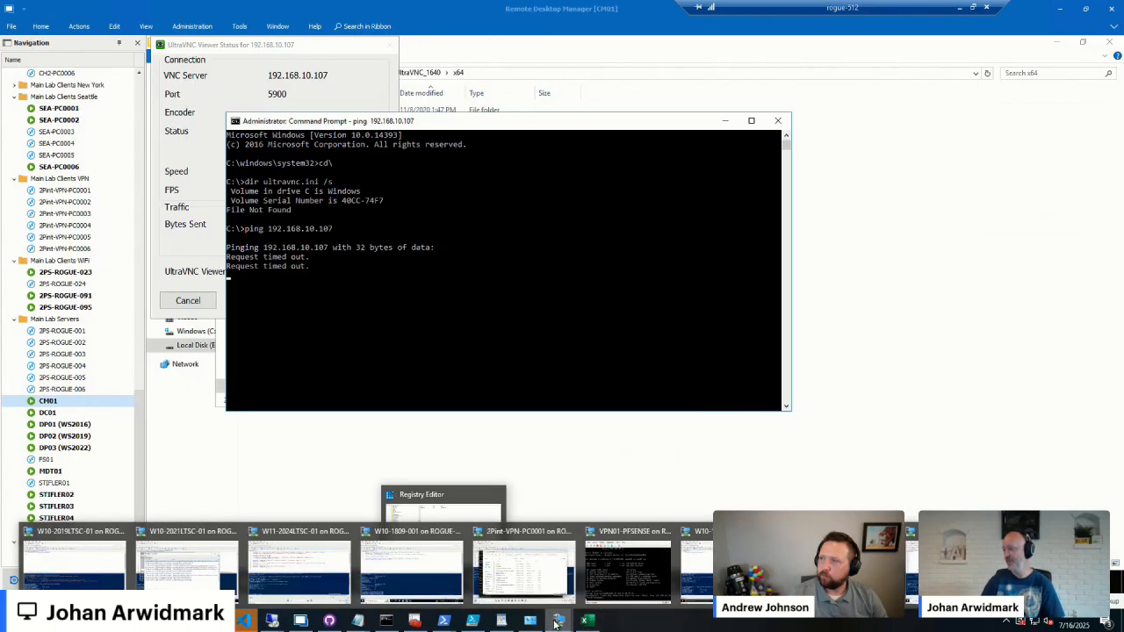
left_click(869, 558)
type("wpeuti")
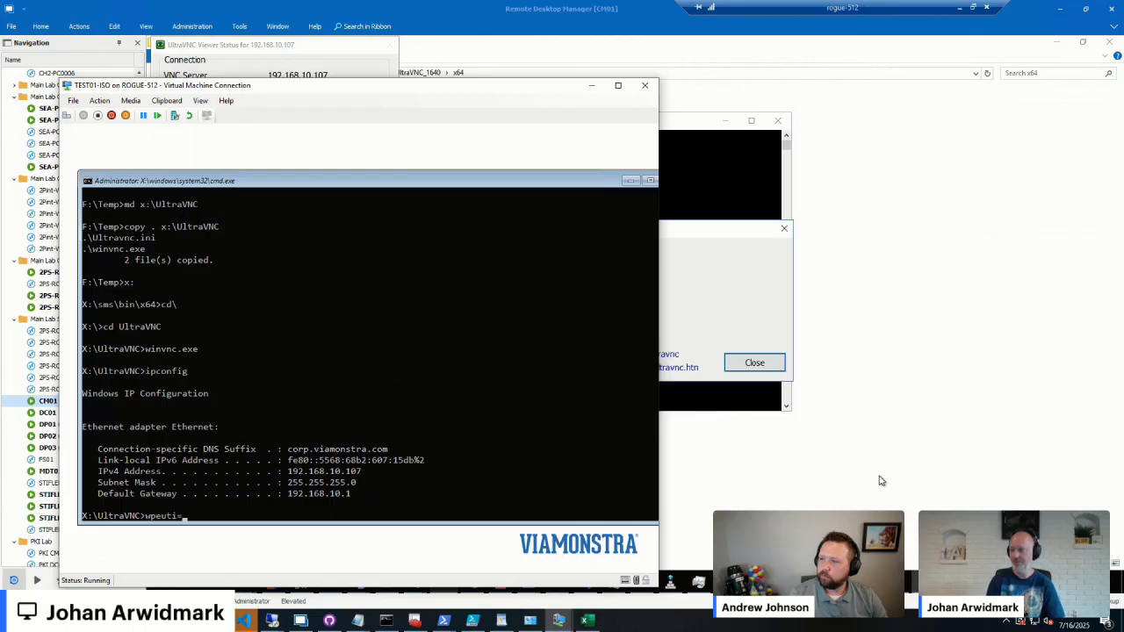
type("l disabl")
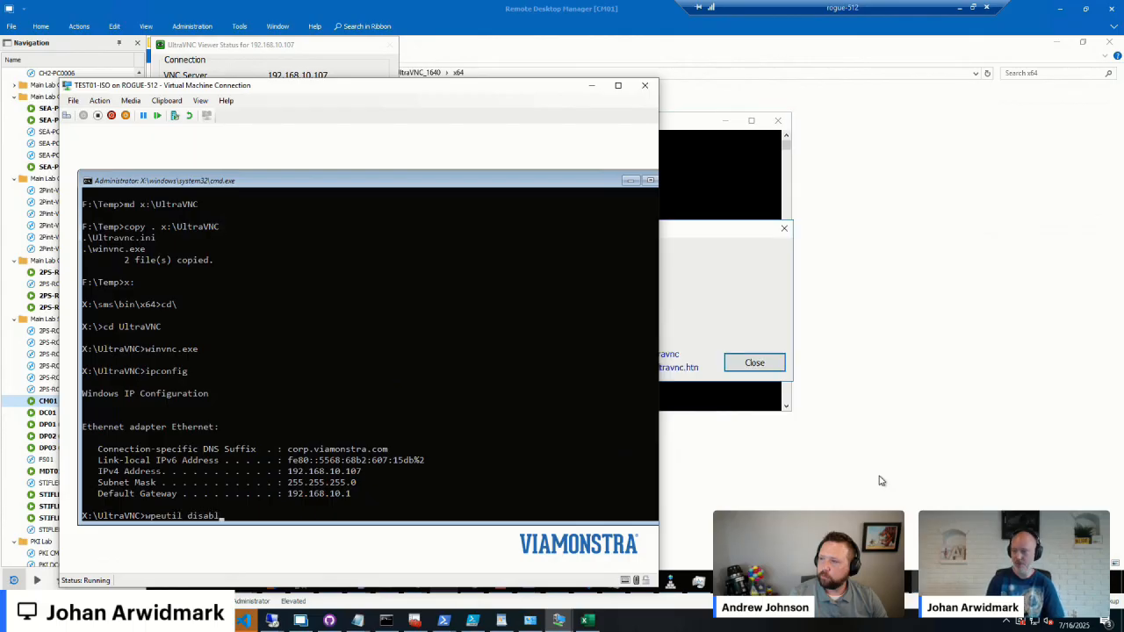
type("efgirewall")
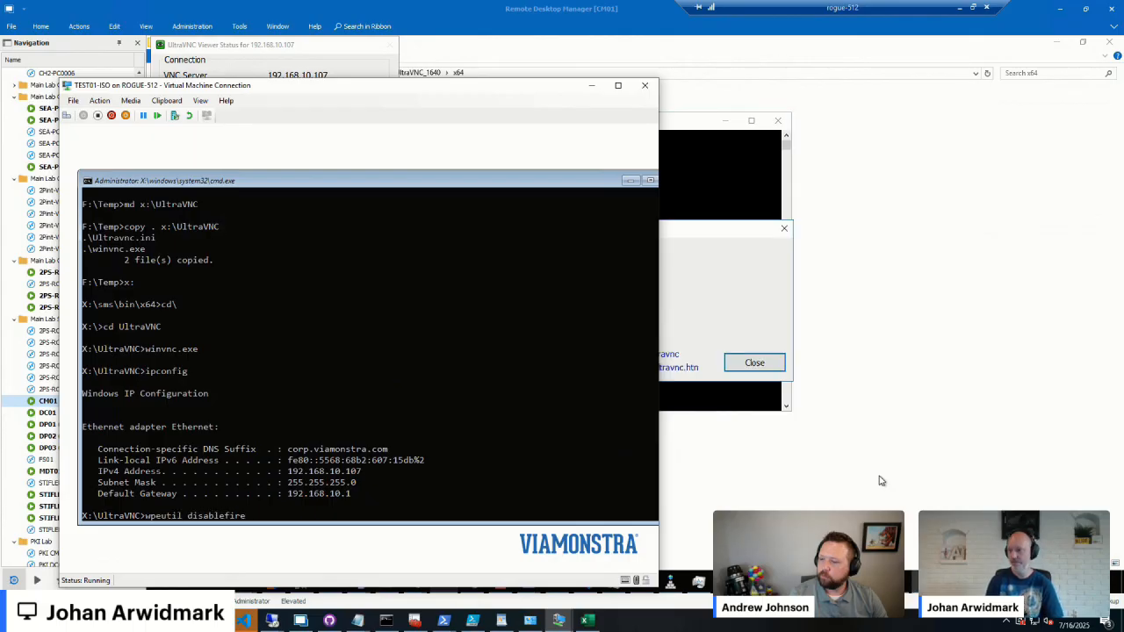
key("Return")
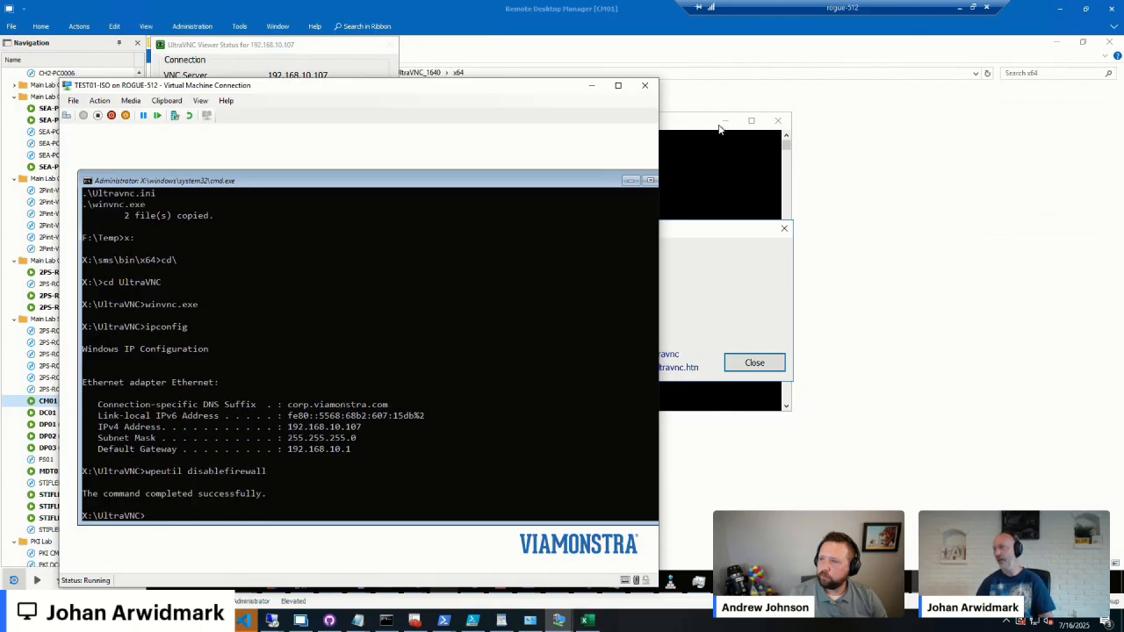
Step: Return to the CM01 command prompt, repeat the ping to 192.168.10.107 and stop it early
left_click(710, 128)
key("Up")
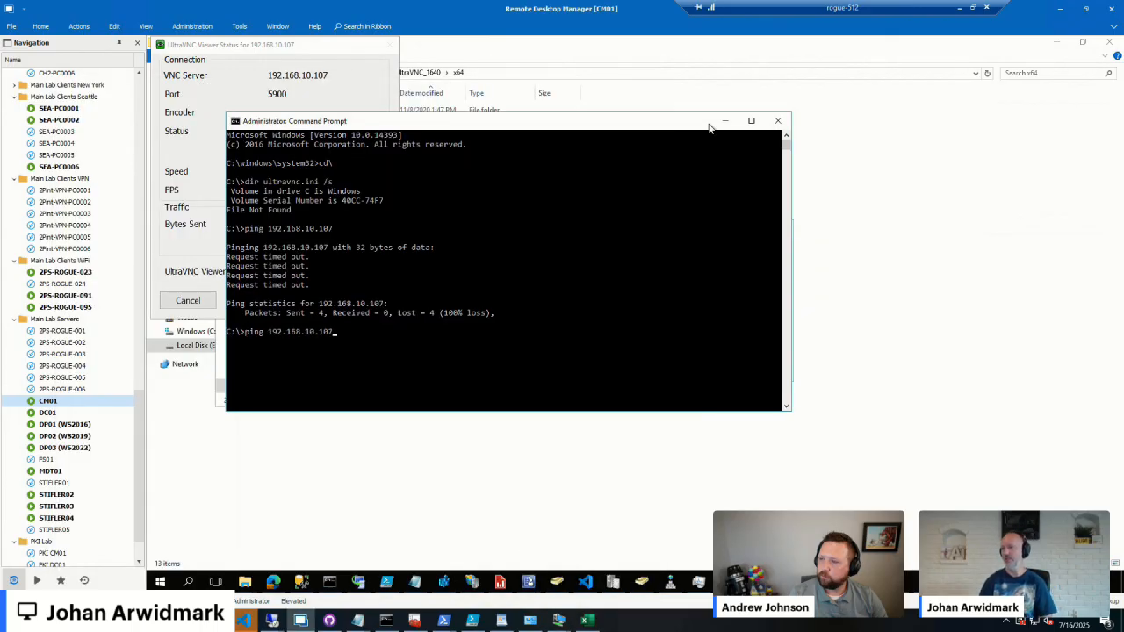
key("Return")
key("ctrl+c")
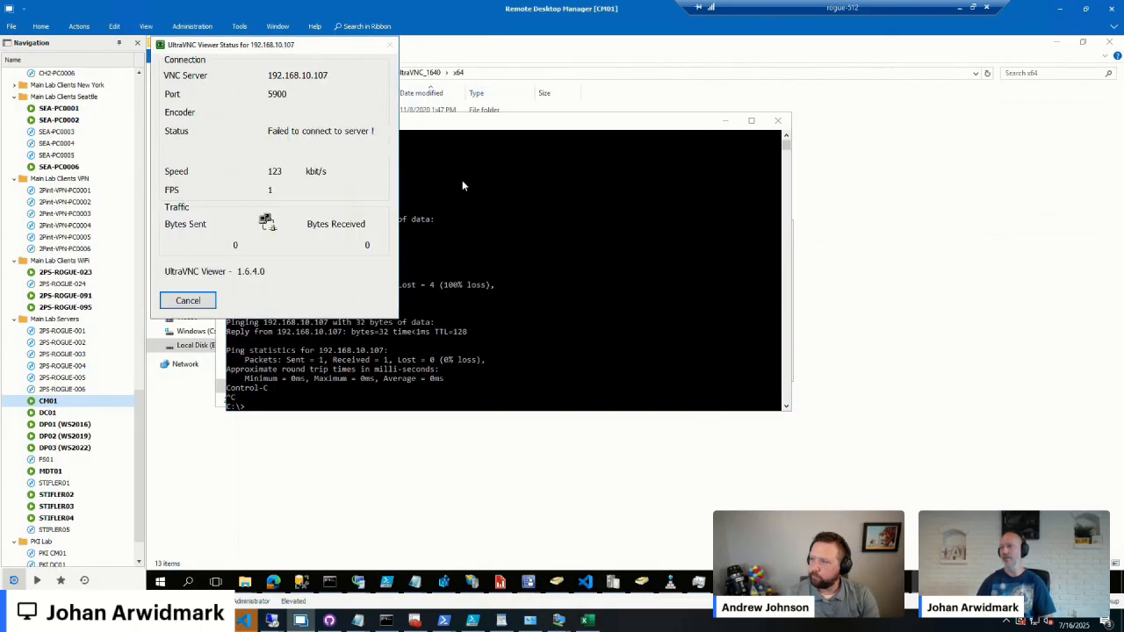
Step: Dismiss the status and message windows of the failed UltraVNC Viewer connection on CM01
left_click(189, 300)
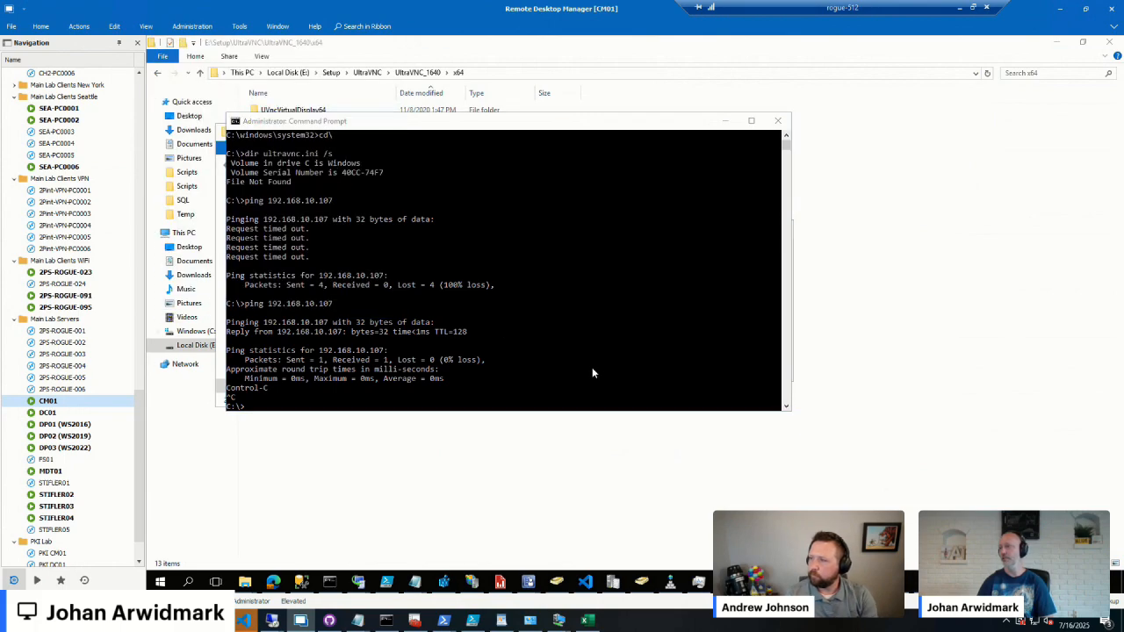
key("alt+Tab")
left_click(749, 363)
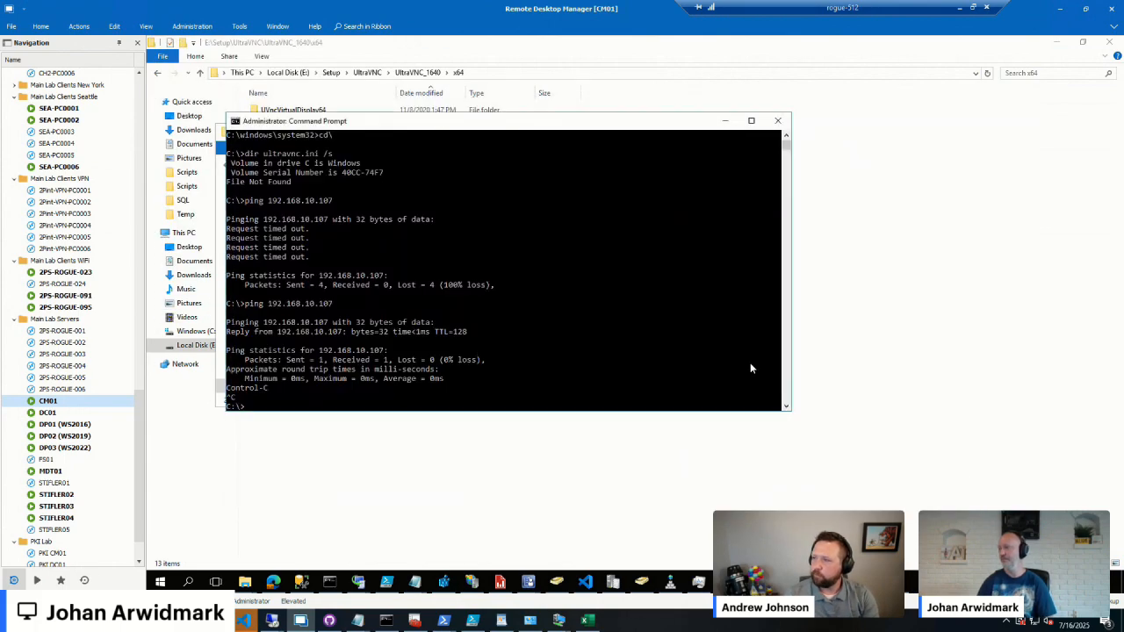
Step: Start UltraVNC Viewer again, connect directly to 192.168.10.107 and log in with the VNC password
key("alt+Tab")
key("super")
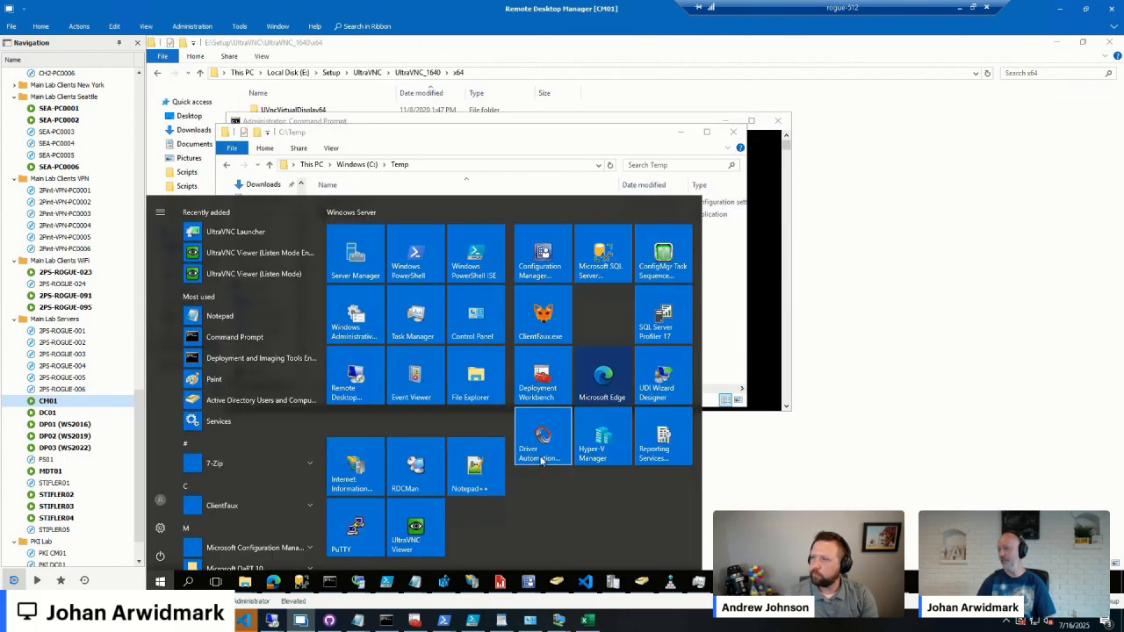
left_click(413, 527)
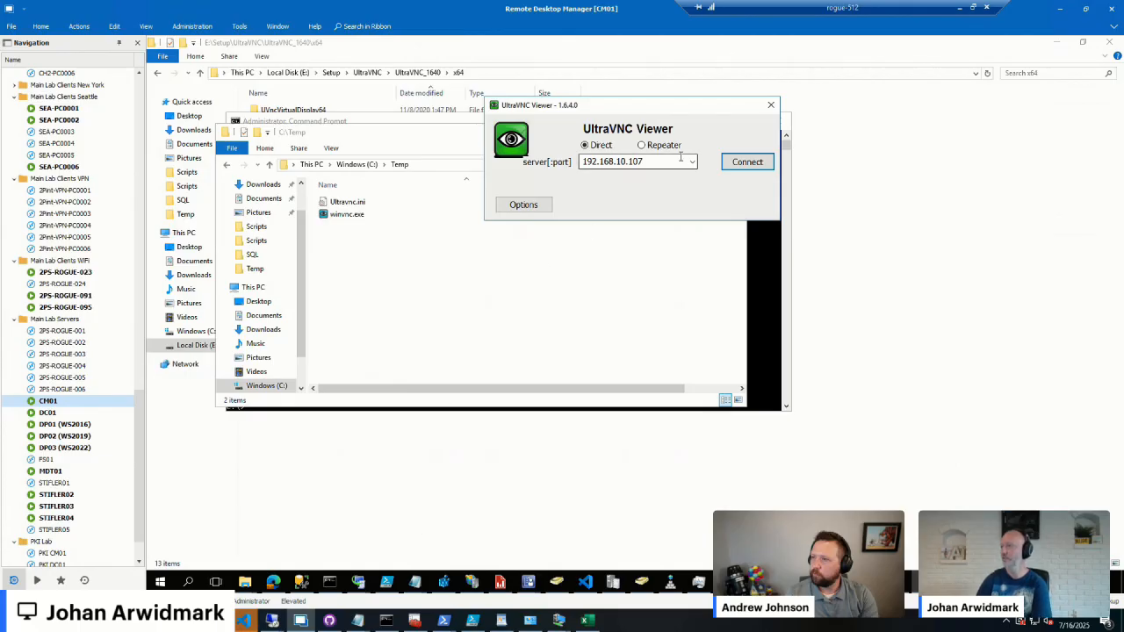
left_click(743, 167)
left_click(683, 297)
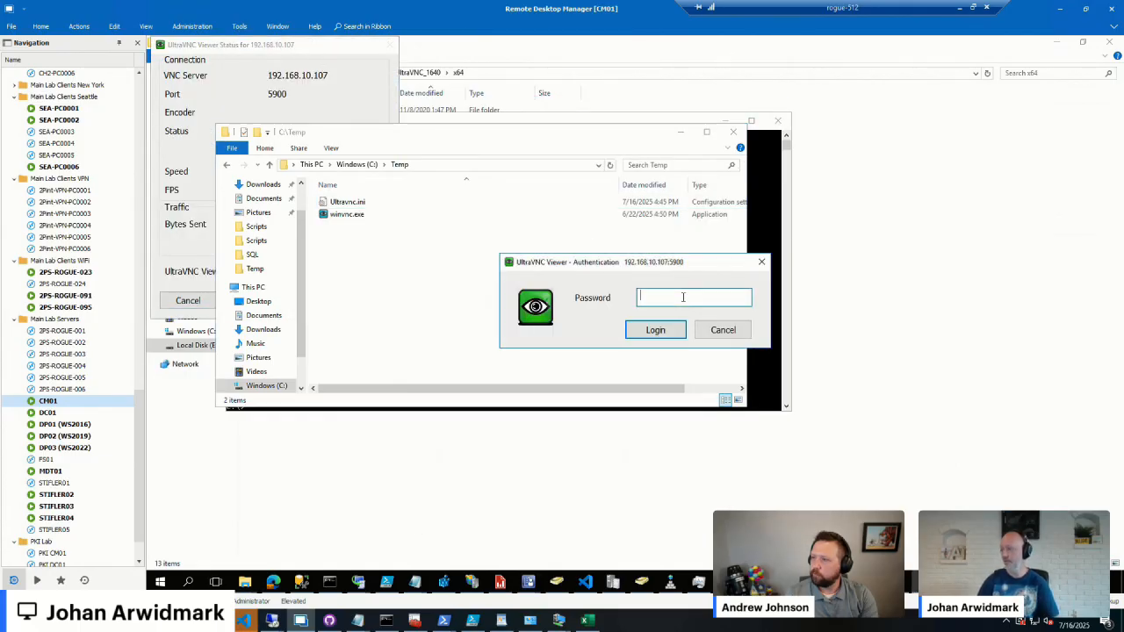
type("********")
key("Return")
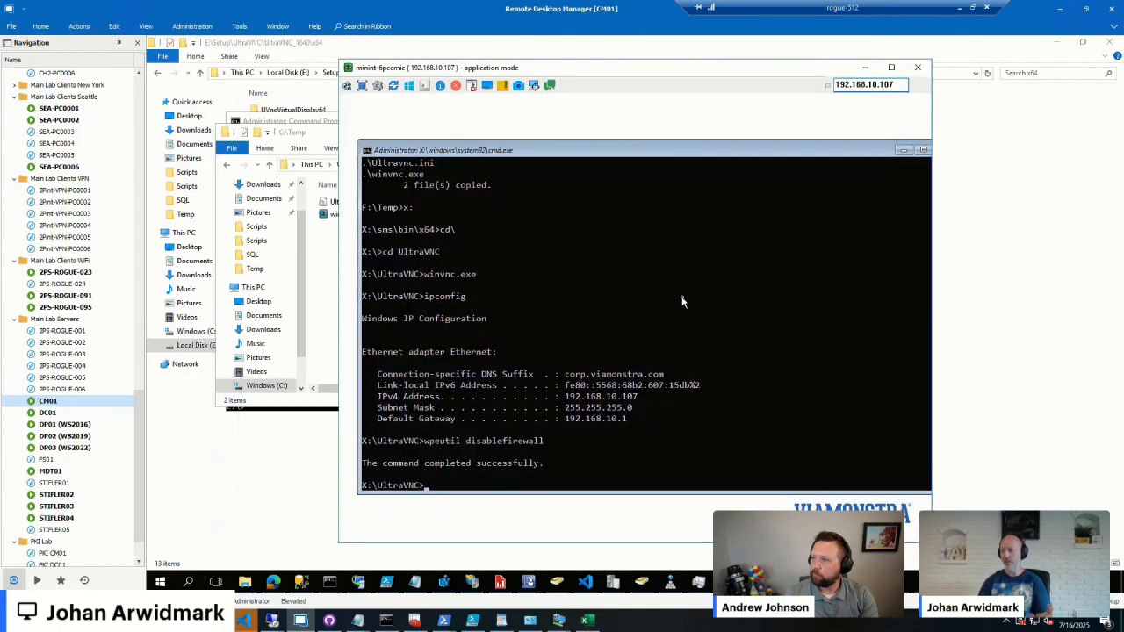
Step: Select a spot in the remote command prompt, shift the viewer window aside and close the remote session
left_click(681, 298)
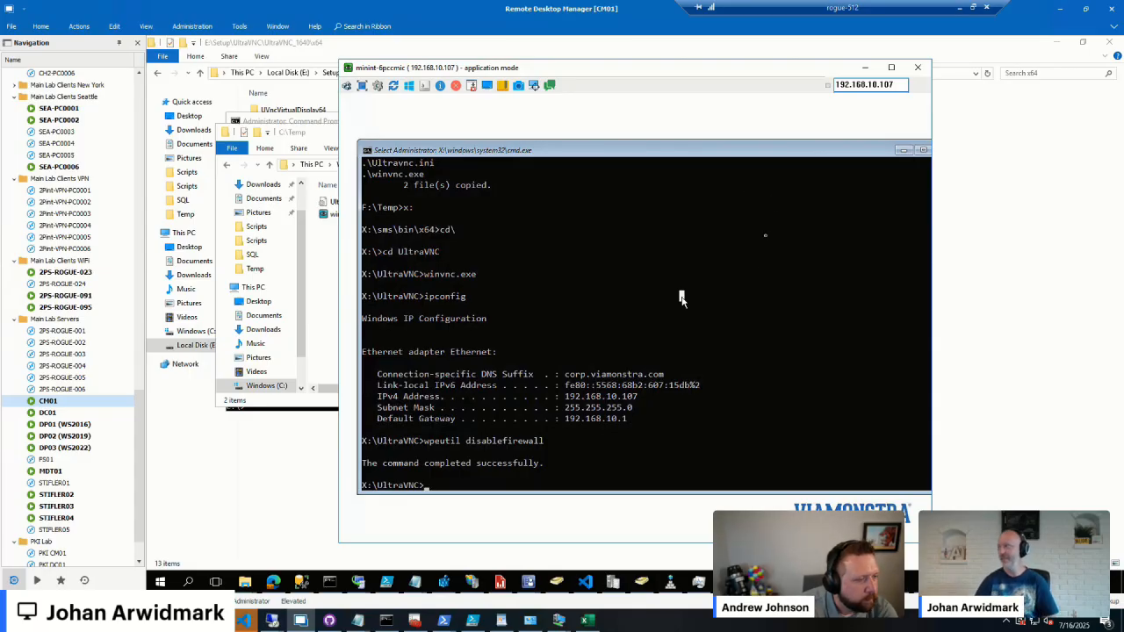
left_click_drag(583, 76, 486, 76)
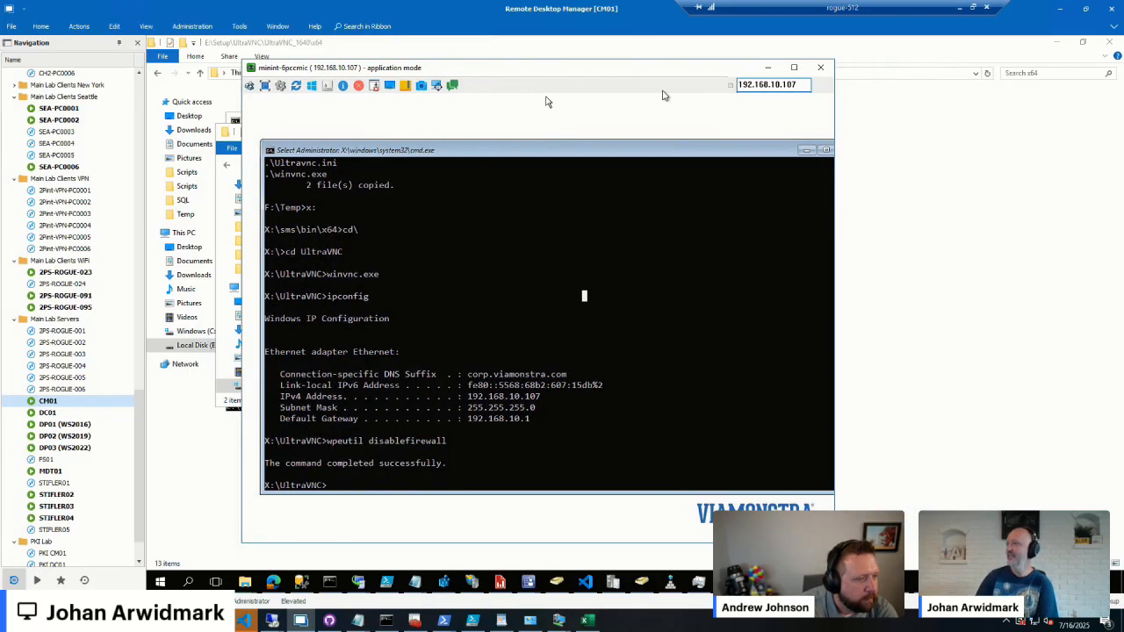
left_click(823, 70)
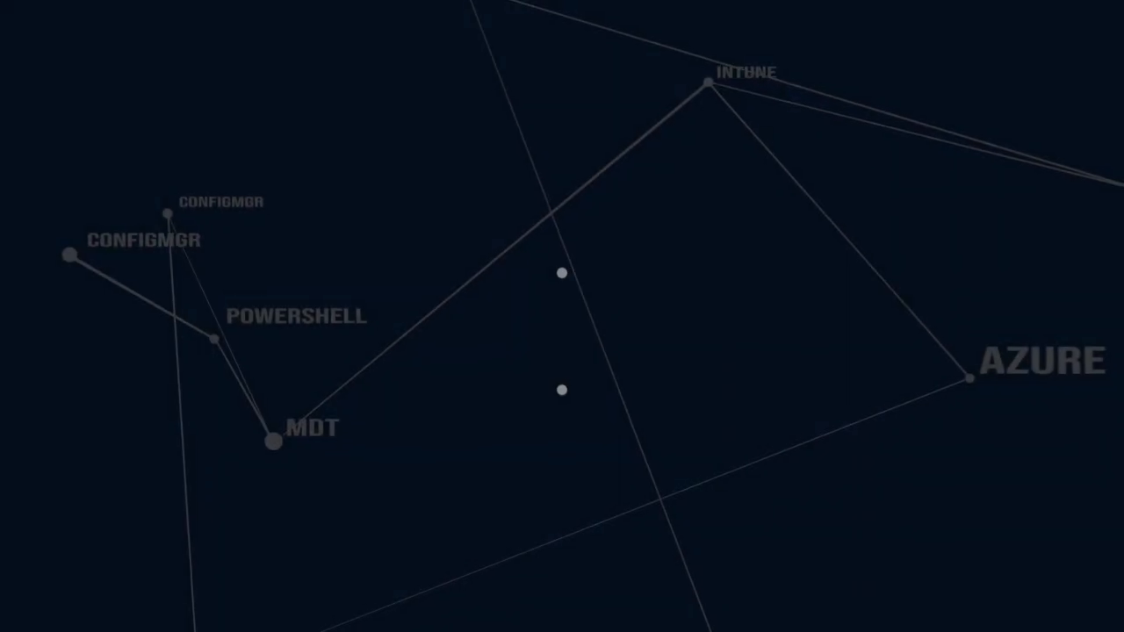